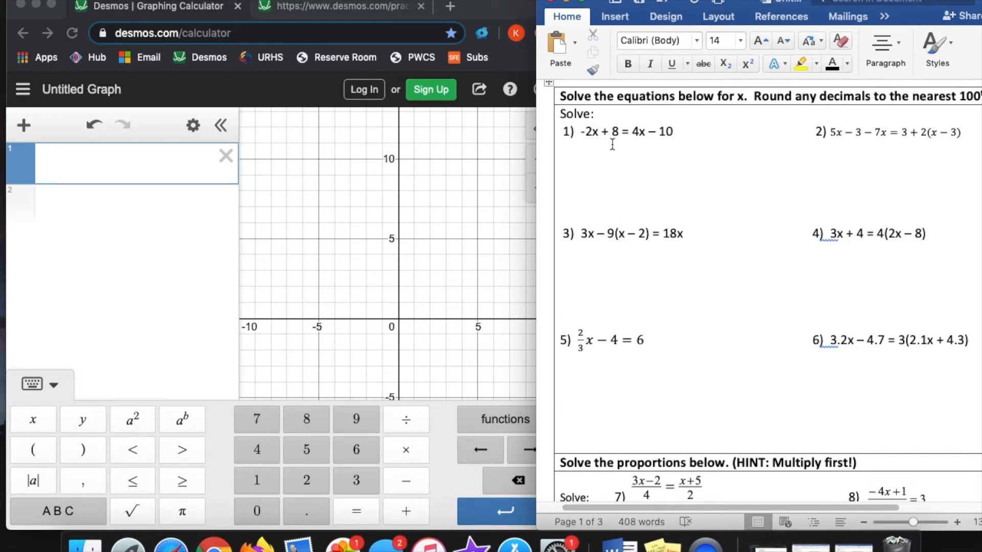
Graph problem 1's equation, -2x + 8 = 4x - 10, and display the coordinates where its line crosses the x-axis.
{"action": "left_click", "coordinate": [149, 156]}
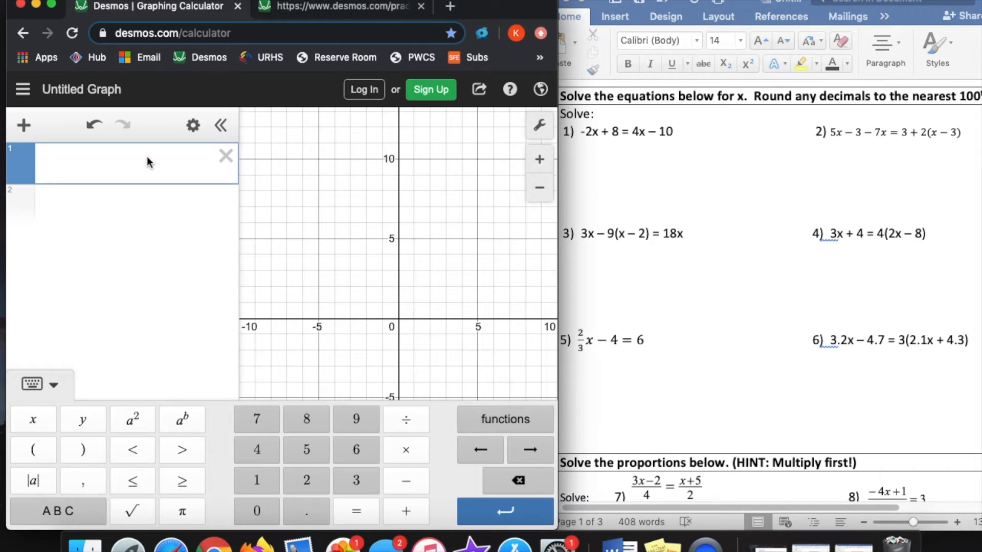
{"action": "type", "text": "-2x+8=4x-10"}
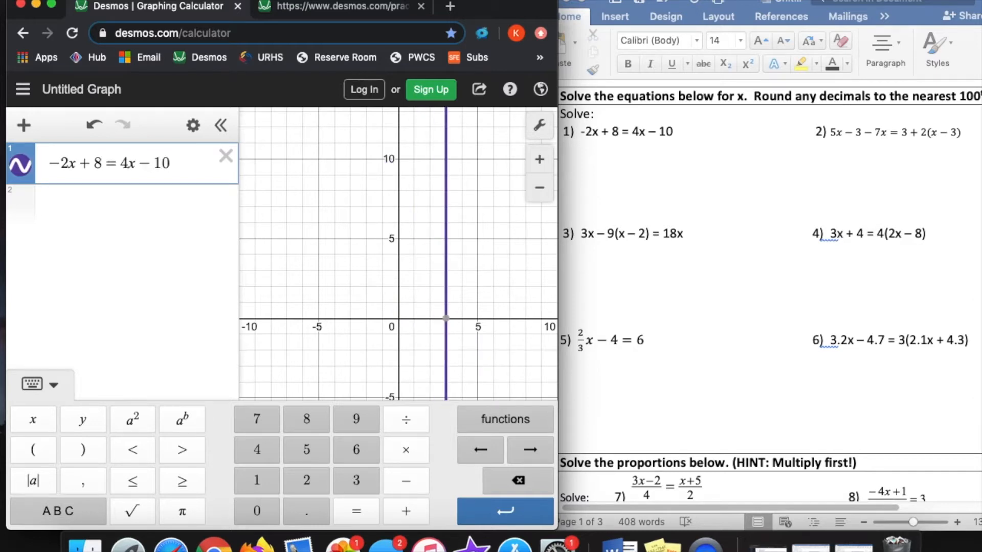
{"action": "left_click", "coordinate": [477, 241]}
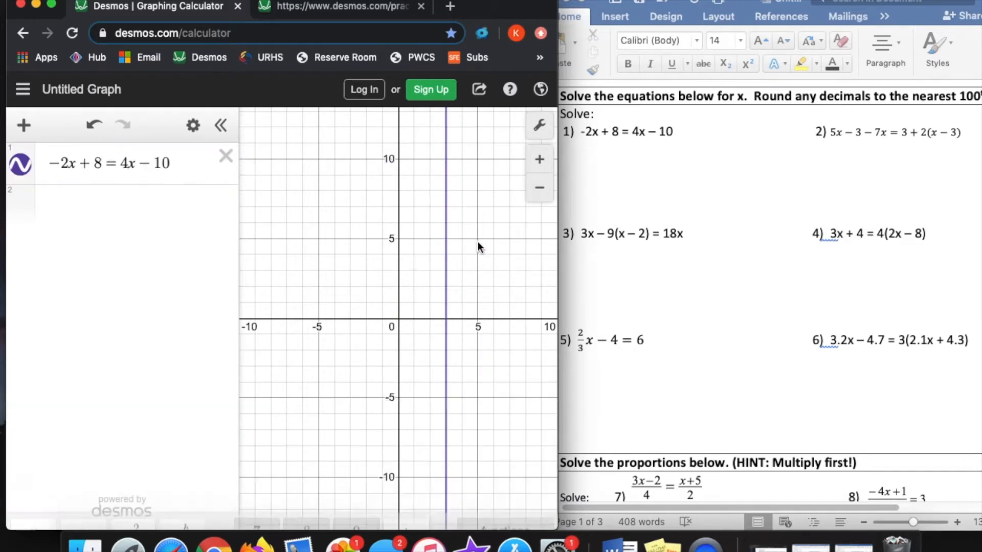
{"action": "left_click", "coordinate": [447, 192]}
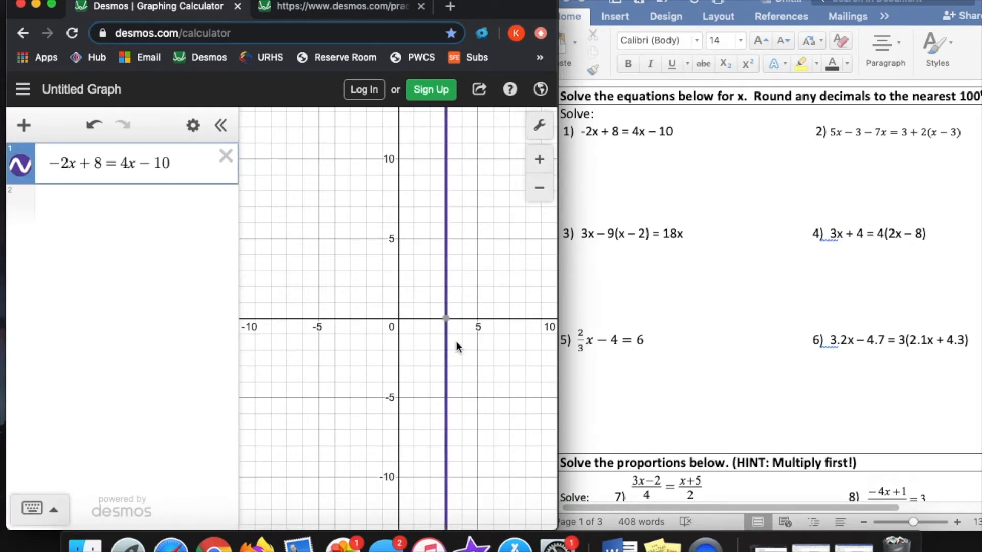
{"action": "left_click", "coordinate": [447, 319]}
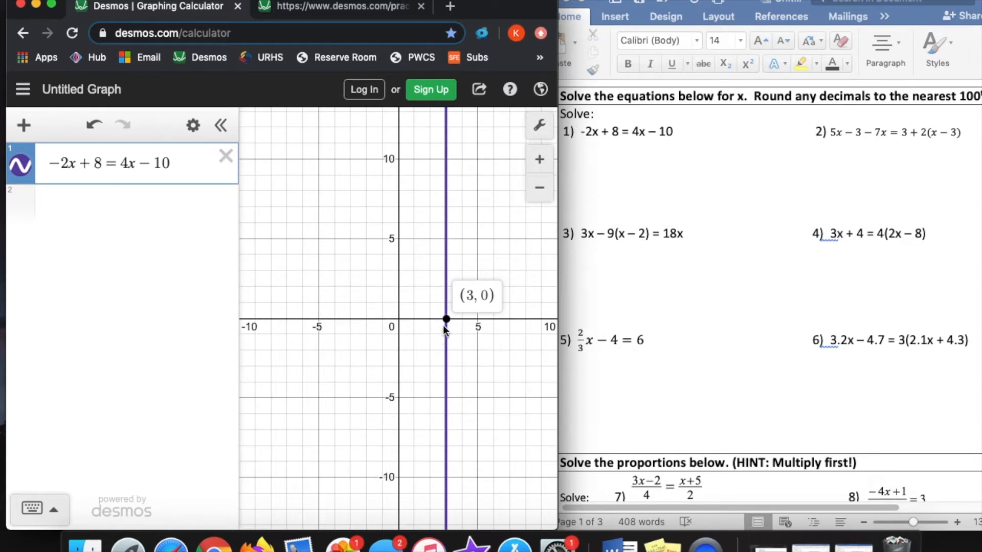
Switch to the Word worksheet and enter X = 3 as the answer below problem 1.
{"action": "left_click", "coordinate": [581, 211]}
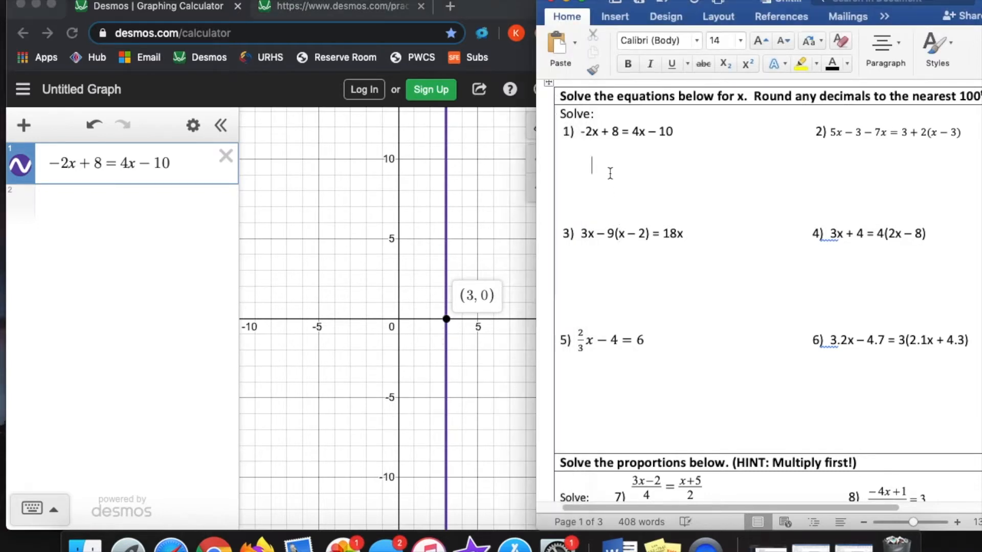
{"action": "left_click", "coordinate": [613, 172]}
{"action": "type", "text": "X = "}
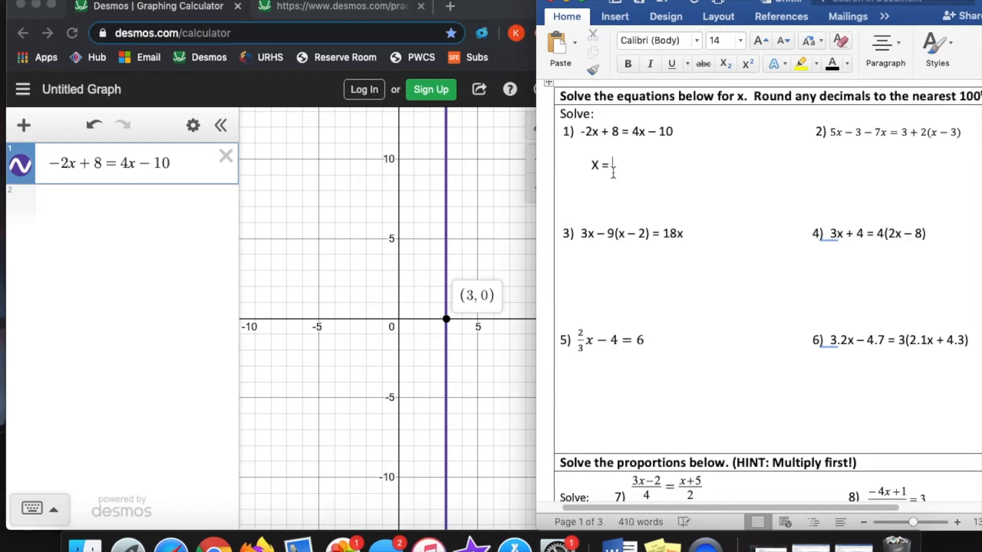
{"action": "type", "text": "3"}
In Desmos, replace the equation with 5x - 3 - 7x = 3 + 2(x - 3) and display the line's x-axis intersection coordinates.
{"action": "left_click", "coordinate": [179, 162]}
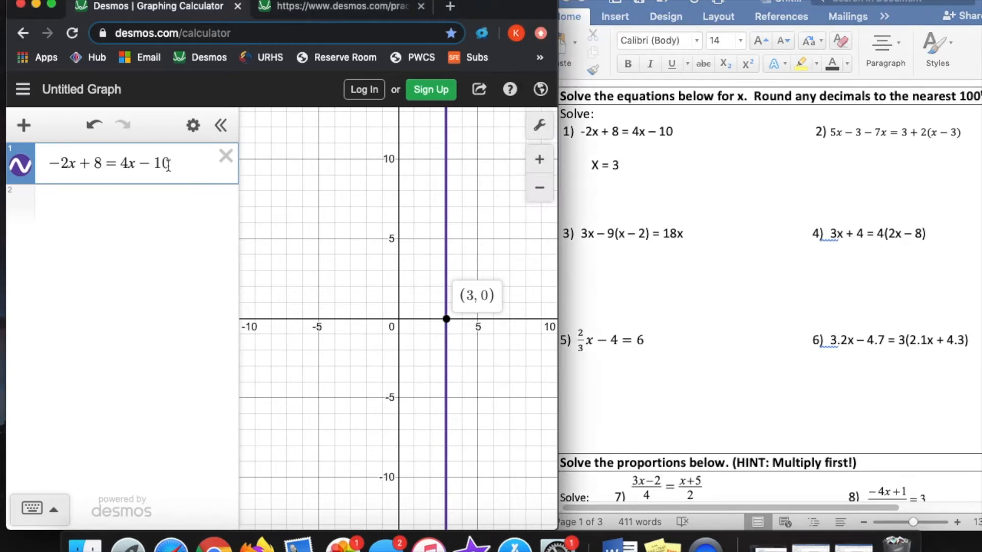
{"action": "left_click_drag", "start_coordinate": [169, 165], "coordinate": [38, 166]}
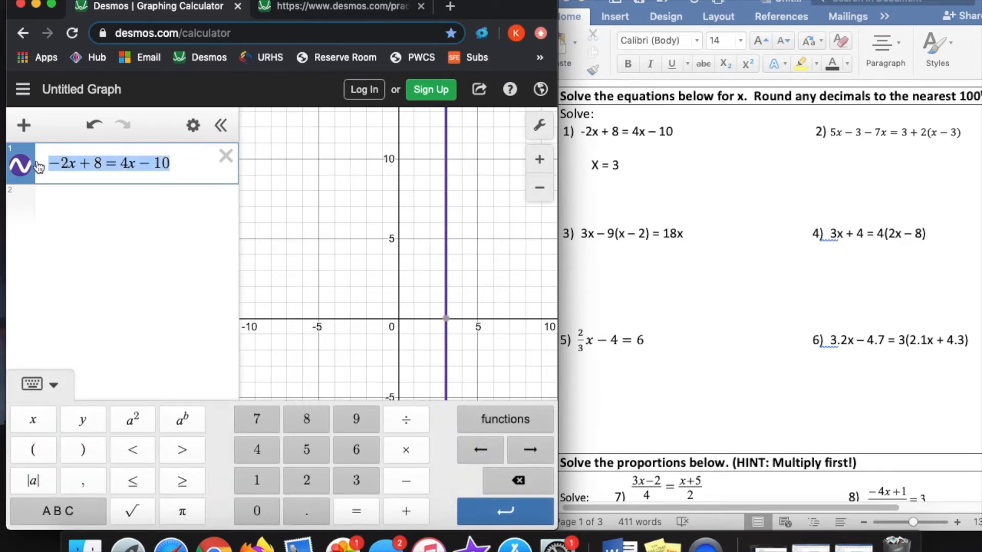
{"action": "type", "text": "5x"}
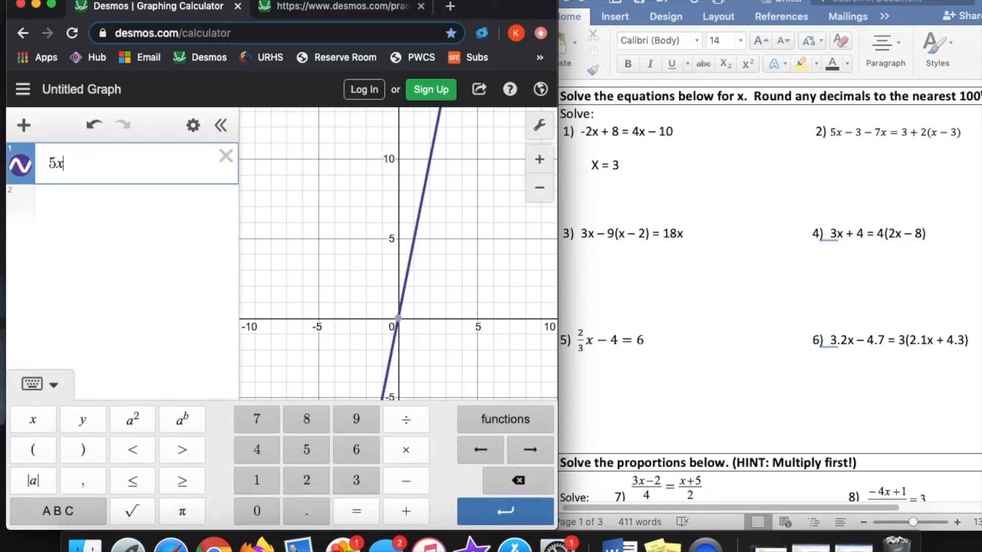
{"action": "type", "text": "-3"}
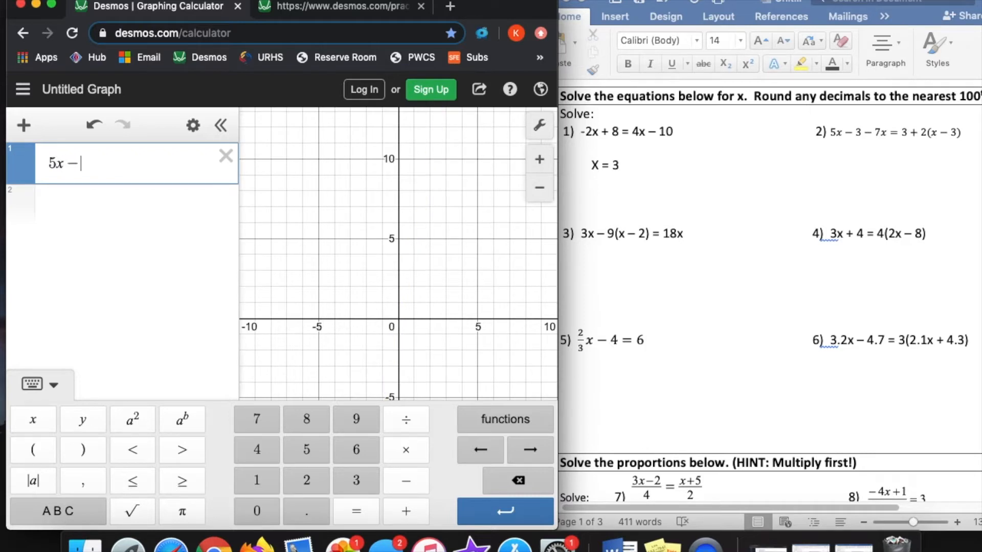
{"action": "type", "text": "-7x"}
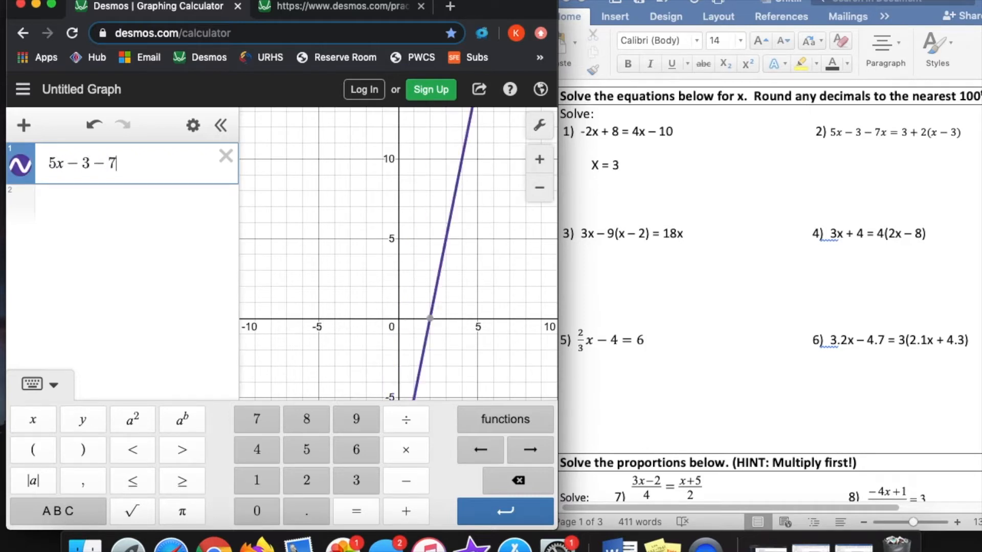
{"action": "type", "text": "=3"}
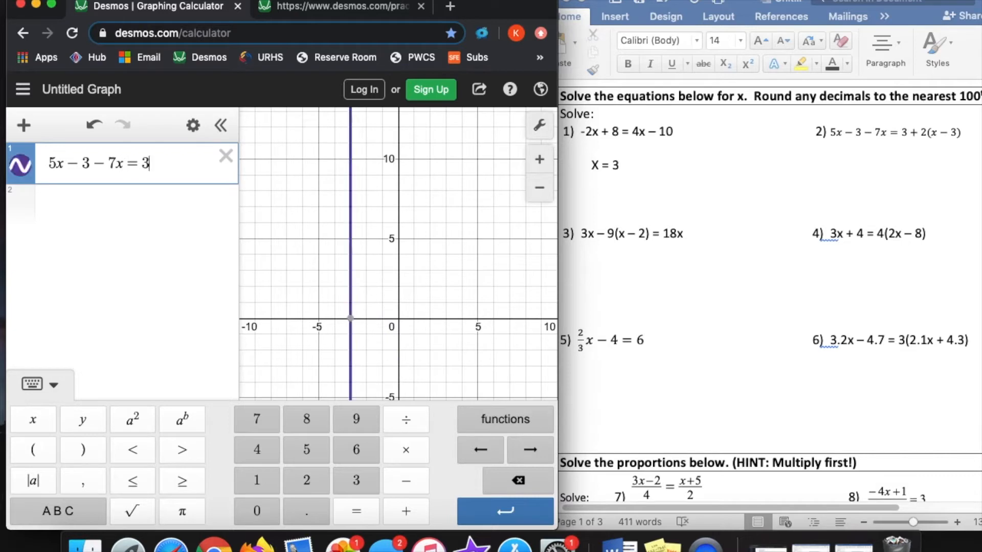
{"action": "type", "text": "+2"}
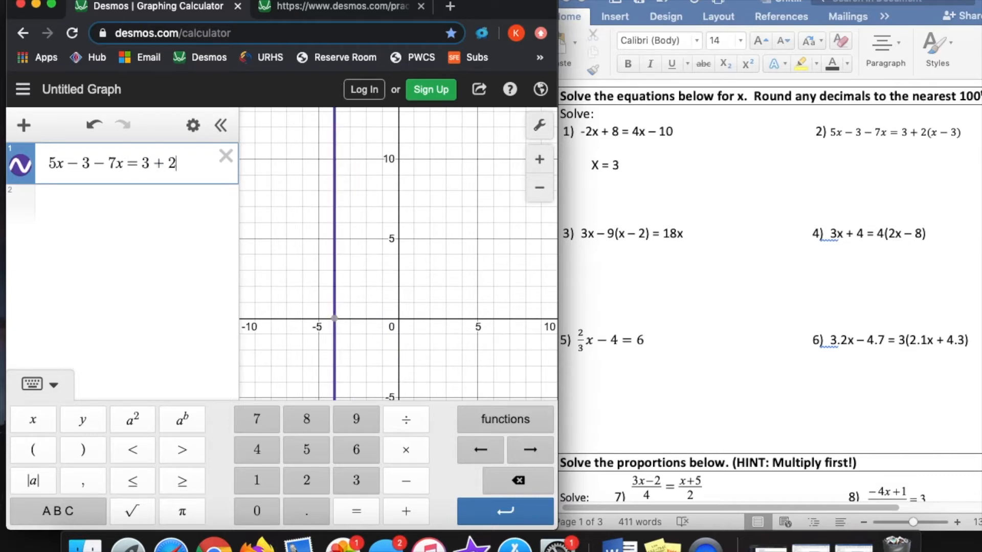
{"action": "type", "text": "(x-3)"}
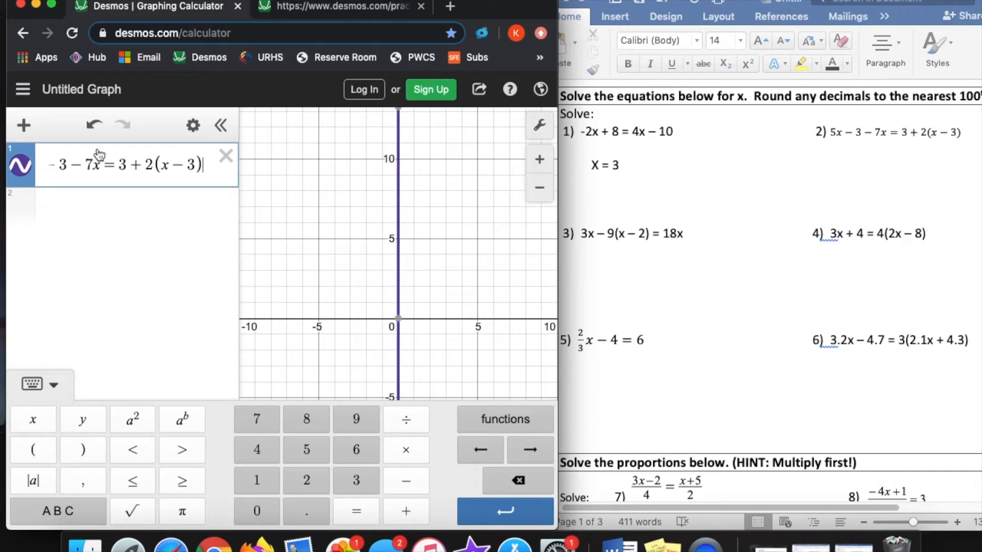
{"action": "left_click", "coordinate": [443, 220]}
{"action": "left_click", "coordinate": [398, 304]}
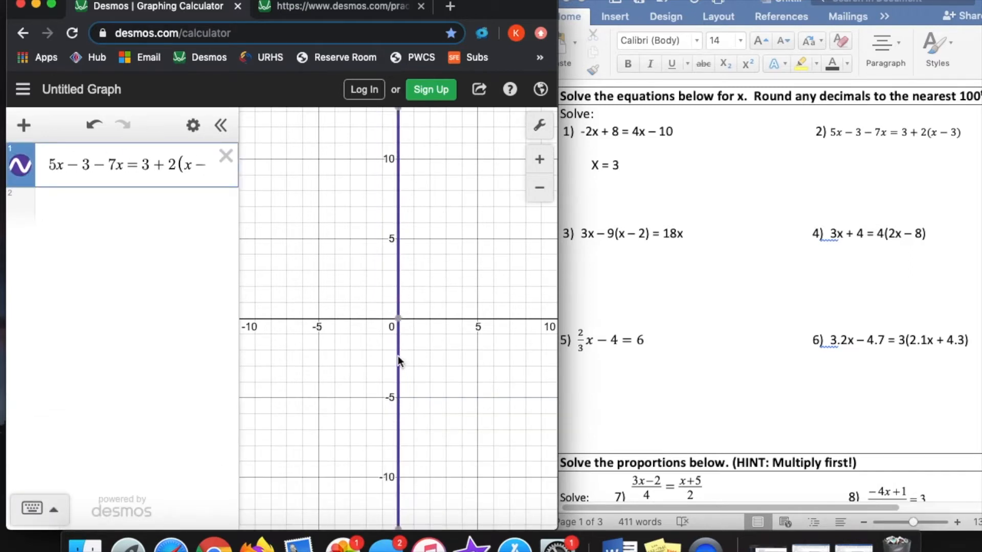
{"action": "left_click", "coordinate": [398, 318]}
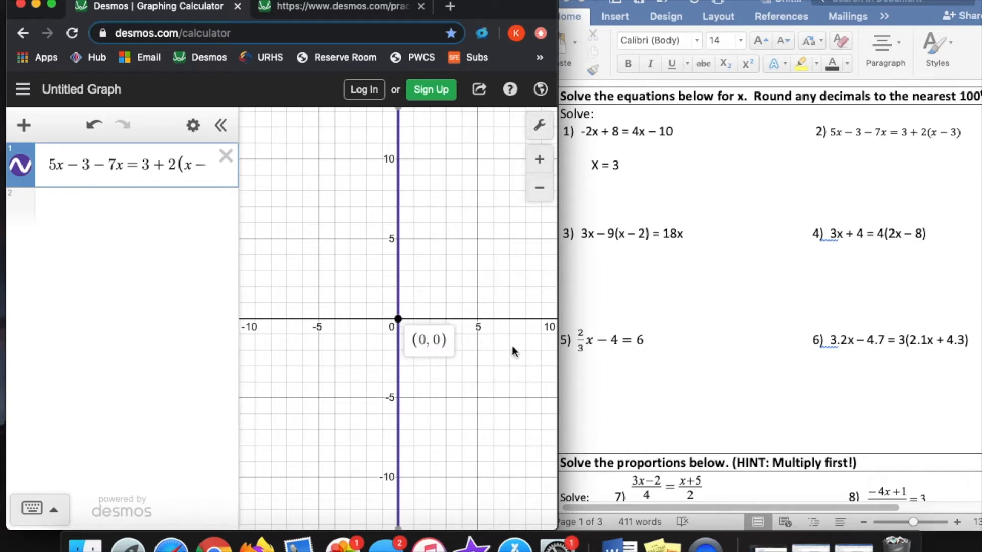
{"action": "left_click", "coordinate": [753, 165]}
{"action": "key", "text": "Tab"}
{"action": "key", "text": "Tab"}
{"action": "key", "text": "Tab"}
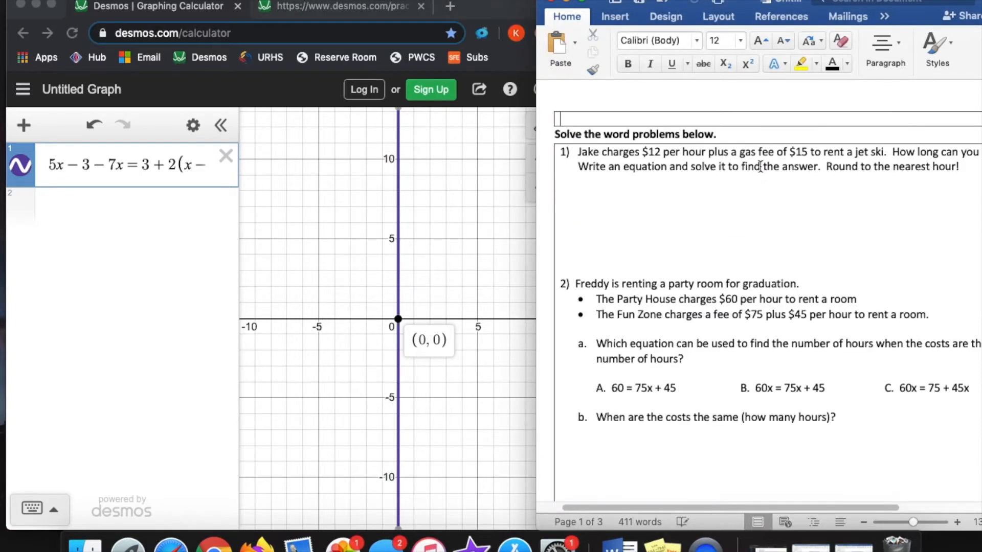
{"action": "scroll", "coordinate": [761, 166], "scroll_direction": "up", "scroll_amount": 10}
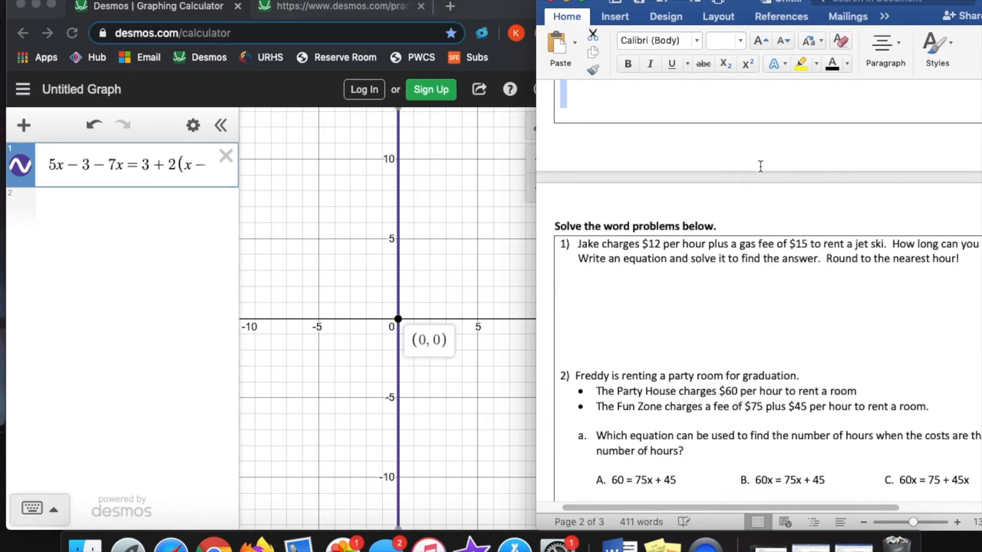
{"action": "scroll", "coordinate": [785, 230], "scroll_direction": "up", "scroll_amount": 5}
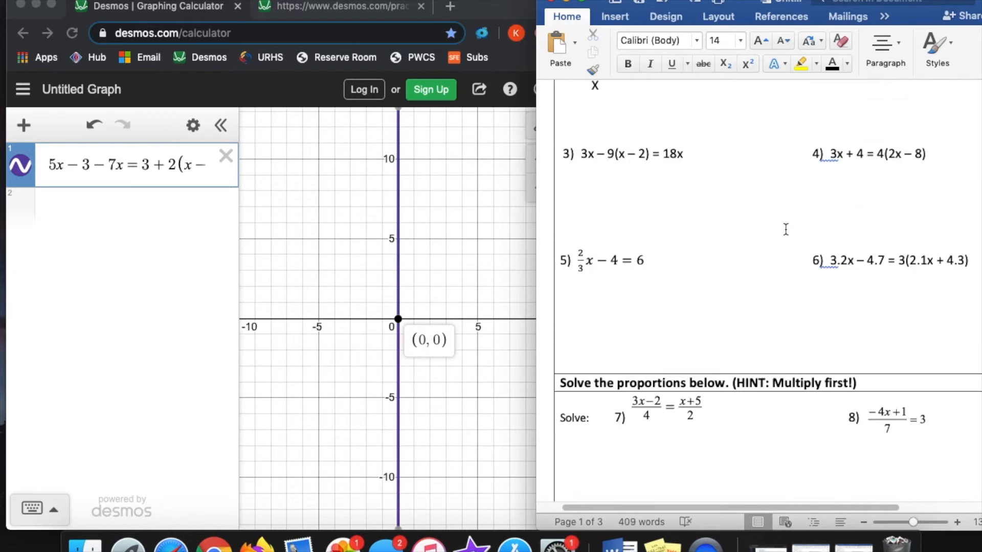
{"action": "type", "text": "=3"}
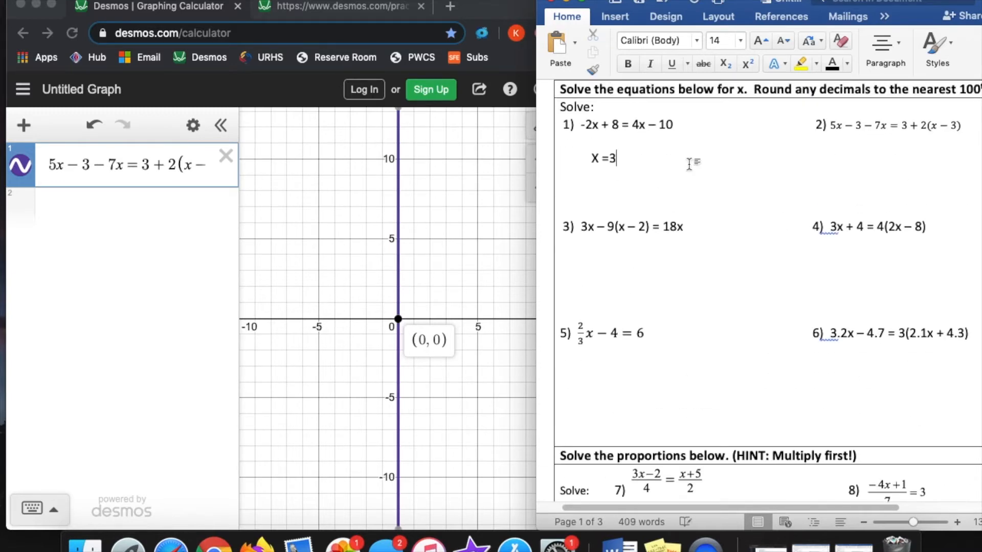
{"action": "key", "text": "Tab"}
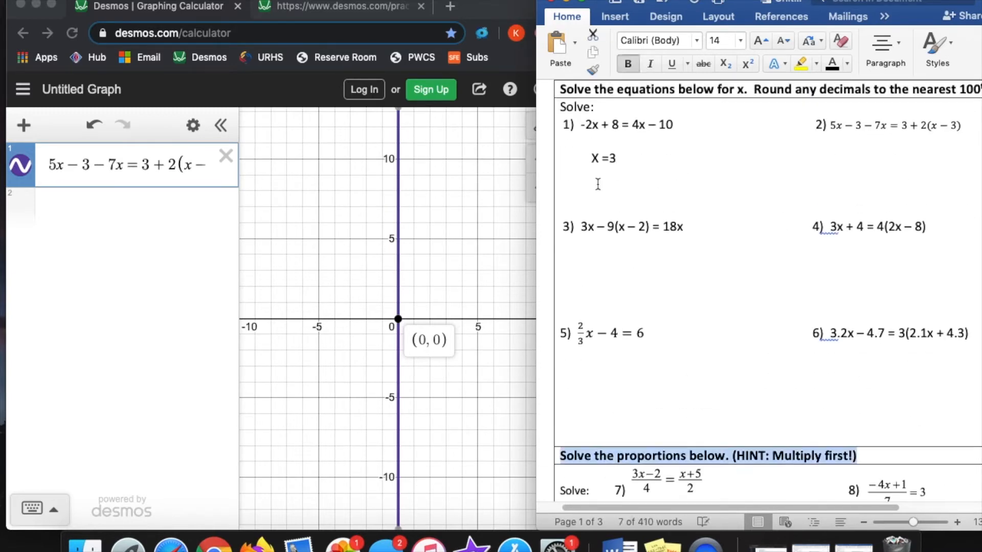
Enter x = 0 as the answer below problem 2 in the Word worksheet.
{"action": "left_click", "coordinate": [849, 165]}
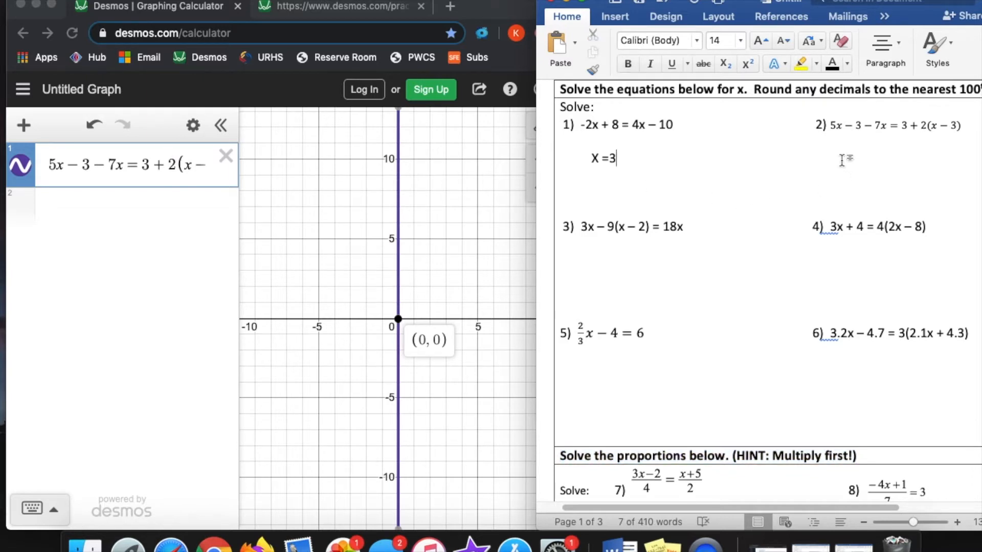
{"action": "triple_click", "coordinate": [846, 164]}
{"action": "left_click", "coordinate": [844, 161]}
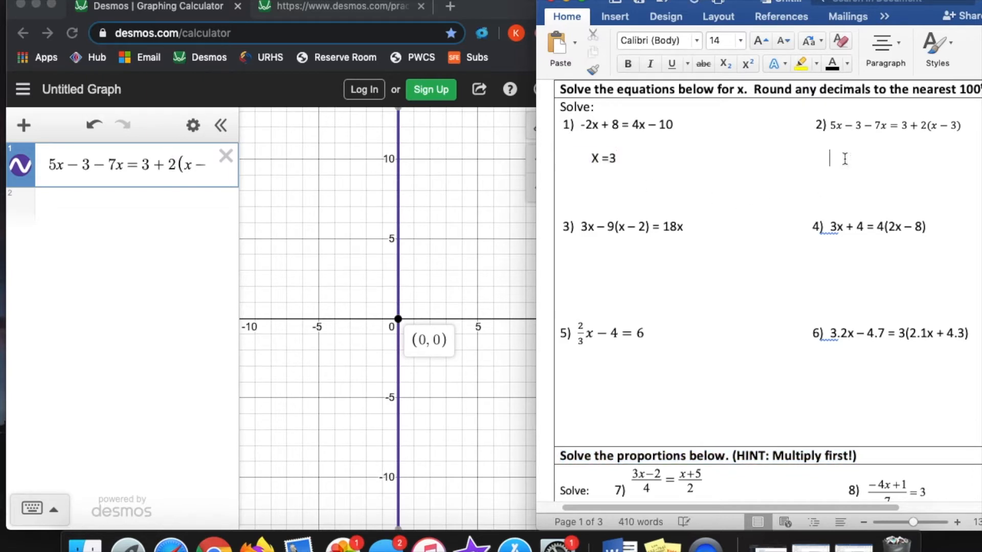
{"action": "type", "text": "x = 0"}
{"action": "left_click", "coordinate": [434, 295]}
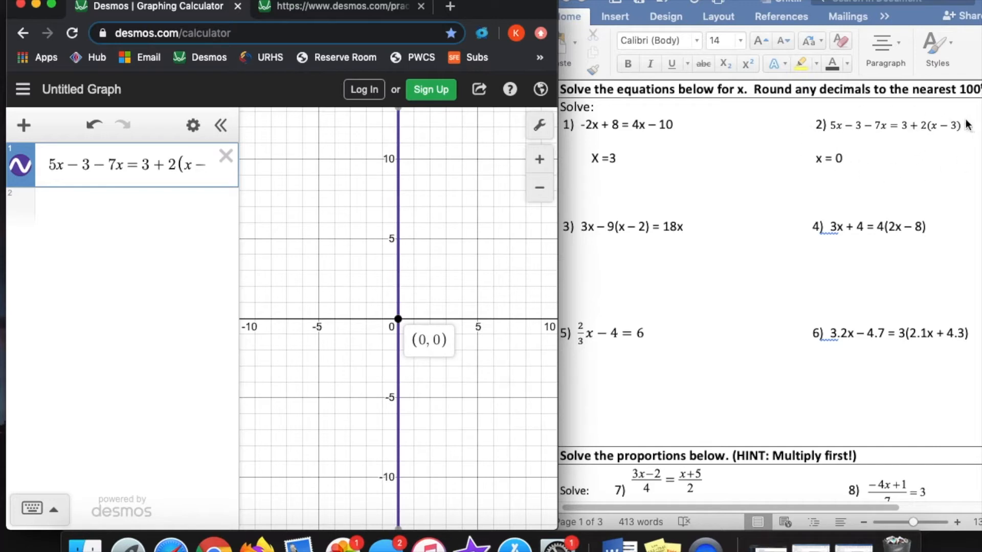
In Desmos, replace the equation with 3x - 9(x - 2) = 18x and display the coordinates where its line crosses the x-axis.
{"action": "left_click", "coordinate": [611, 278]}
{"action": "left_click", "coordinate": [606, 266]}
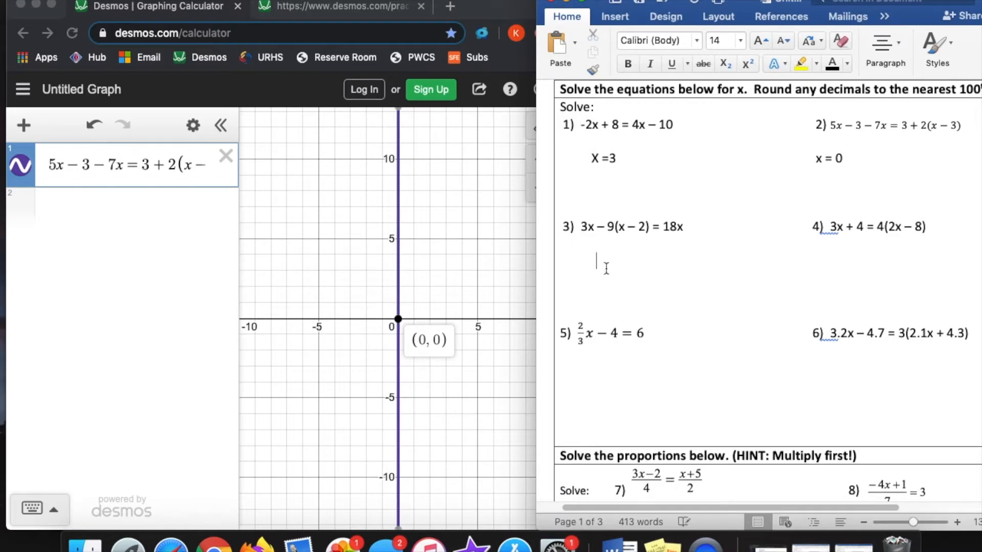
{"action": "left_click", "coordinate": [175, 167]}
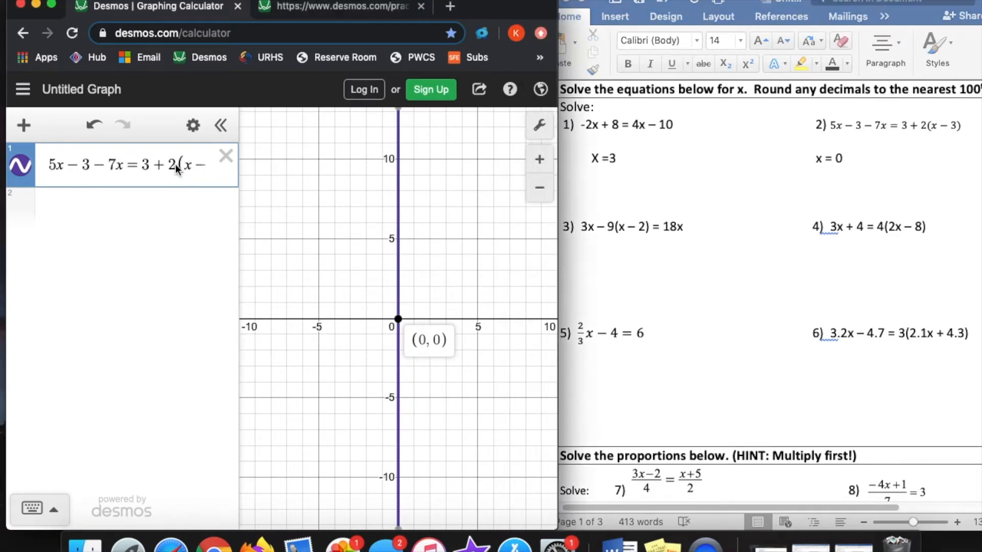
{"action": "left_click", "coordinate": [225, 156]}
{"action": "left_click", "coordinate": [147, 164]}
{"action": "type", "text": "3x-9(x-2)"}
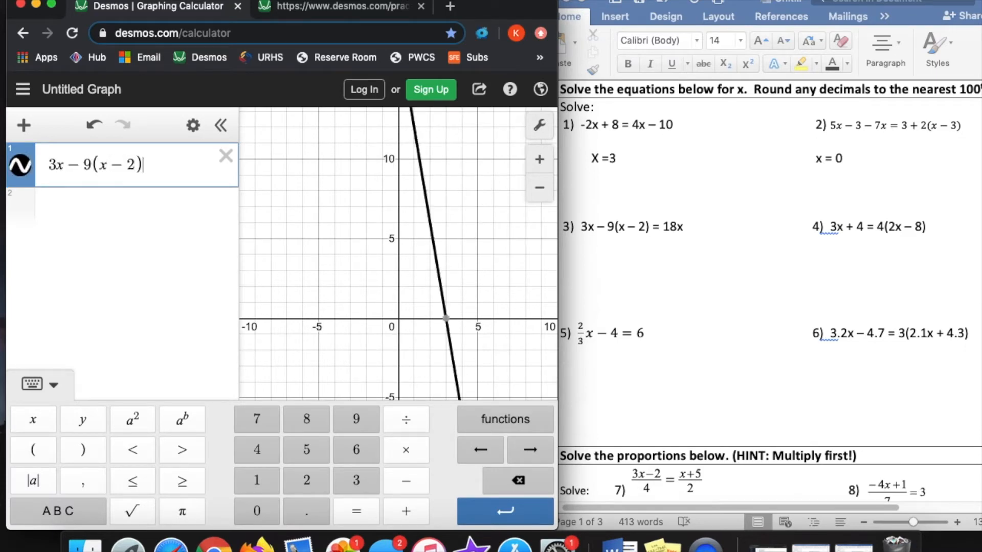
{"action": "type", "text": "=18x"}
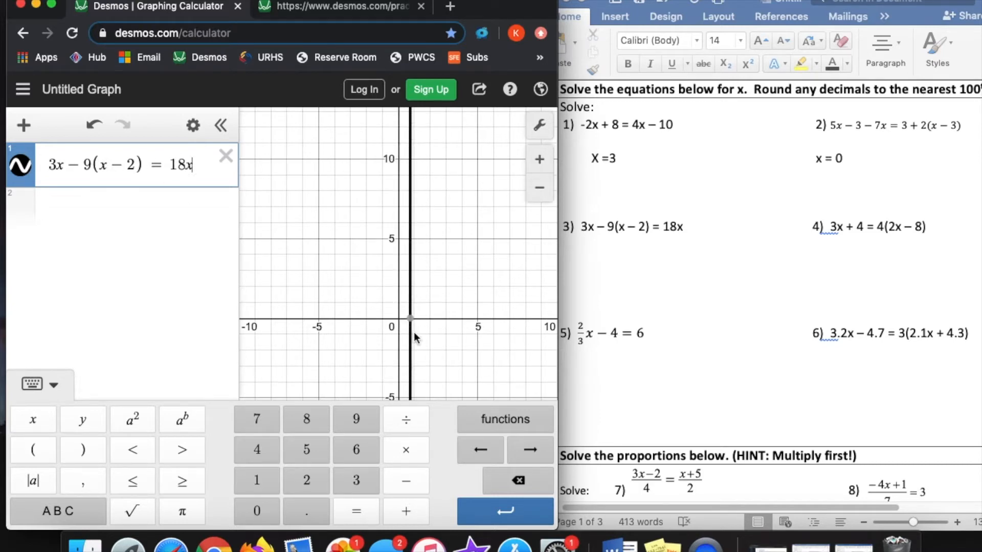
{"action": "mouse_move", "coordinate": [412, 326]}
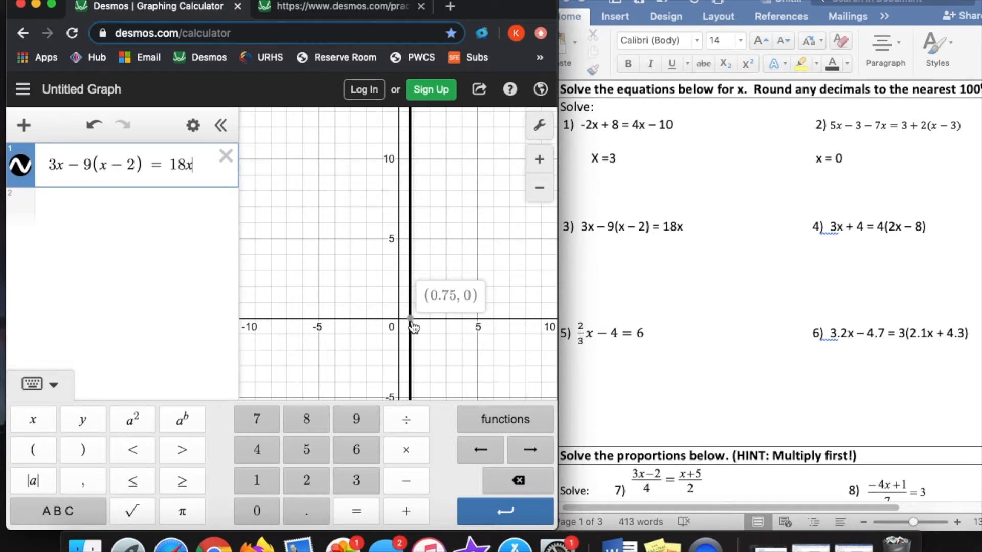
{"action": "left_click", "coordinate": [412, 326]}
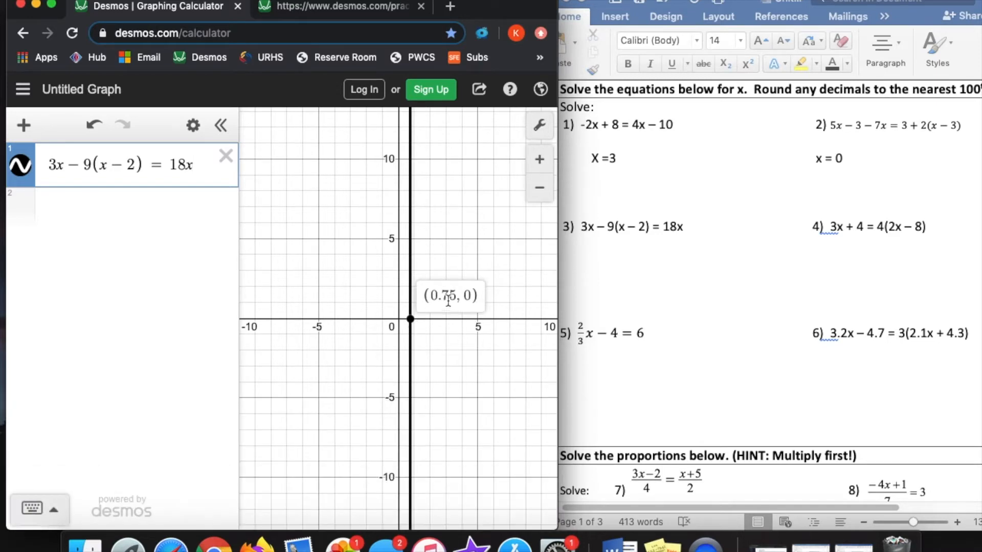
Switch to the Word worksheet and enter X = 0.75 as the answer below problem 3.
{"action": "left_click", "coordinate": [610, 276]}
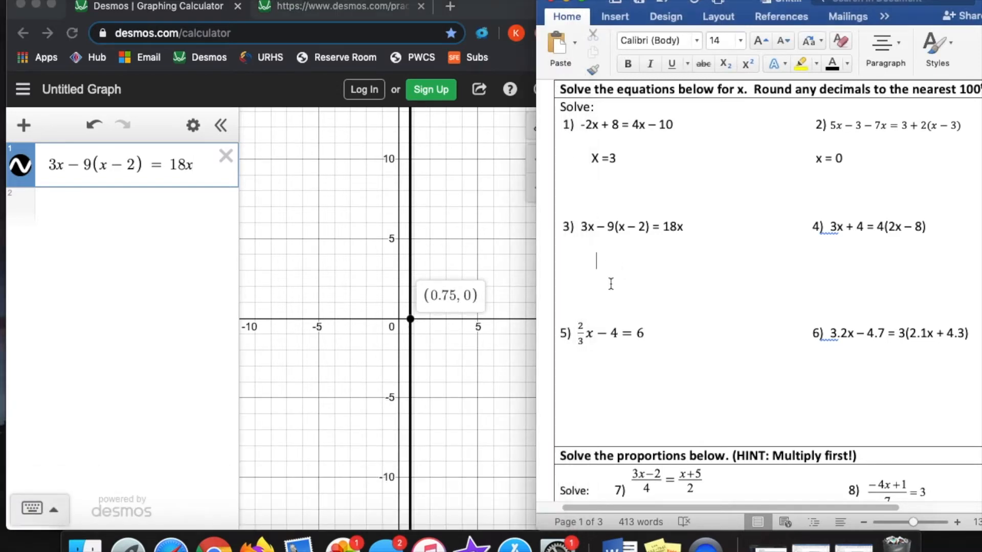
{"action": "type", "text": "X = 0.75"}
{"action": "left_click", "coordinate": [834, 261]}
In Desmos, clear the previous equation and graph problem 4's equation, 3x + 4 = 4(2x - 8).
{"action": "left_click", "coordinate": [91, 163]}
{"action": "left_click", "coordinate": [225, 156]}
{"action": "left_click", "coordinate": [143, 161]}
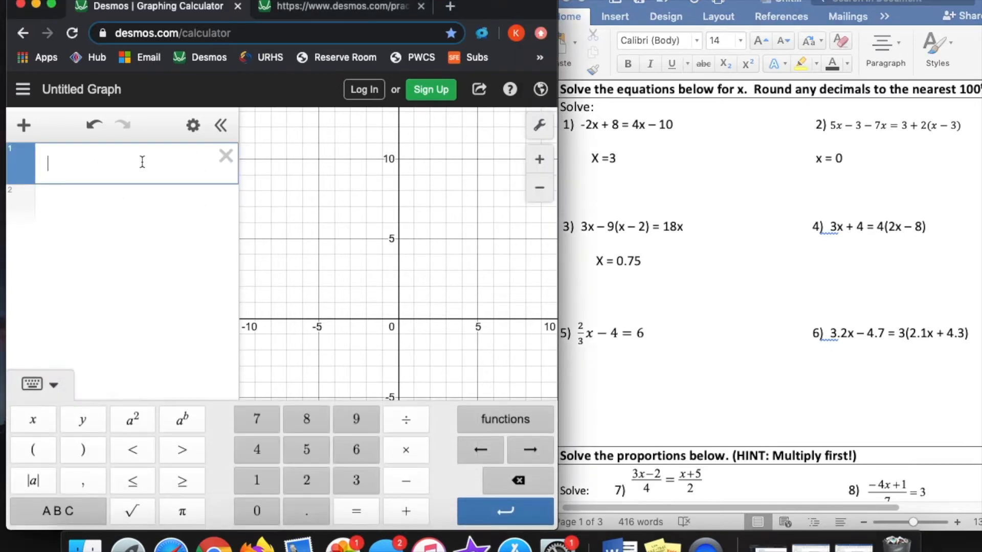
{"action": "type", "text": "3x+4=4(2x-"}
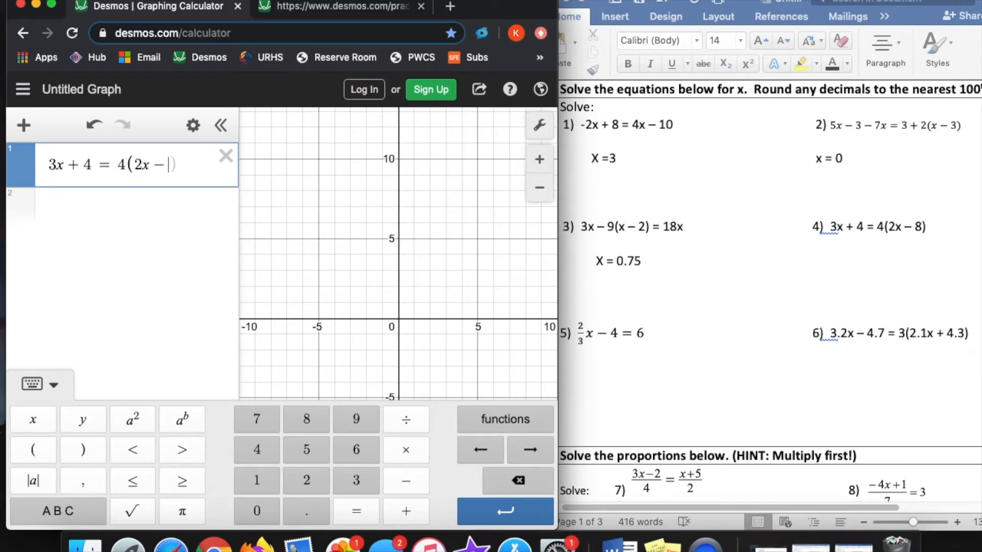
{"action": "type", "text": "8)"}
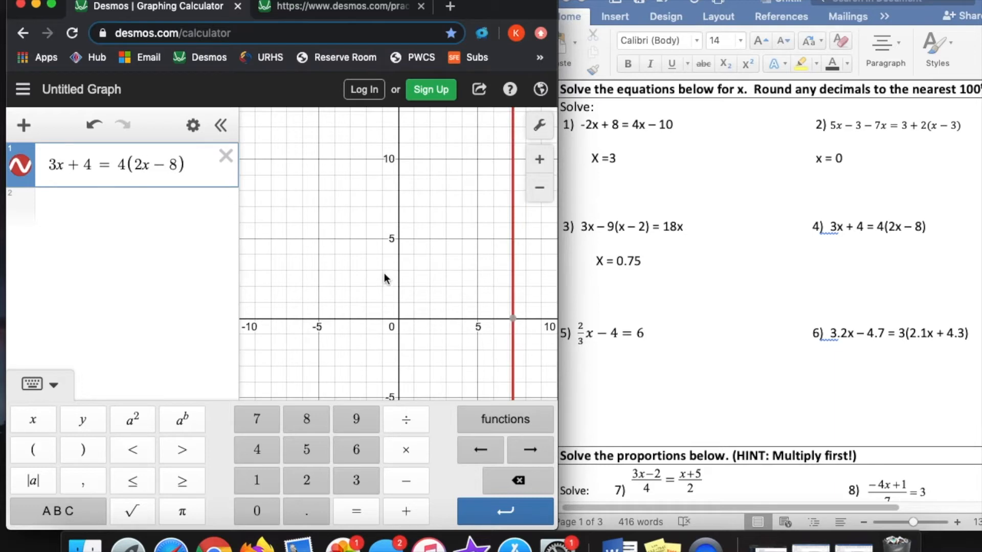
Display the coordinates where the line crosses the x-axis and enter x = 7.2 below problem 4 in the Word worksheet.
{"action": "left_click", "coordinate": [512, 317]}
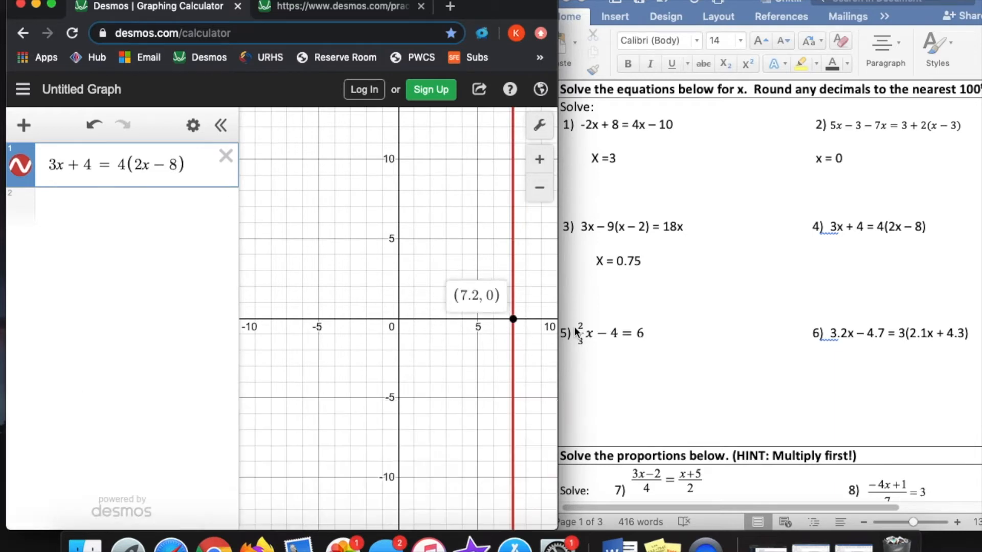
{"action": "left_click", "coordinate": [846, 260]}
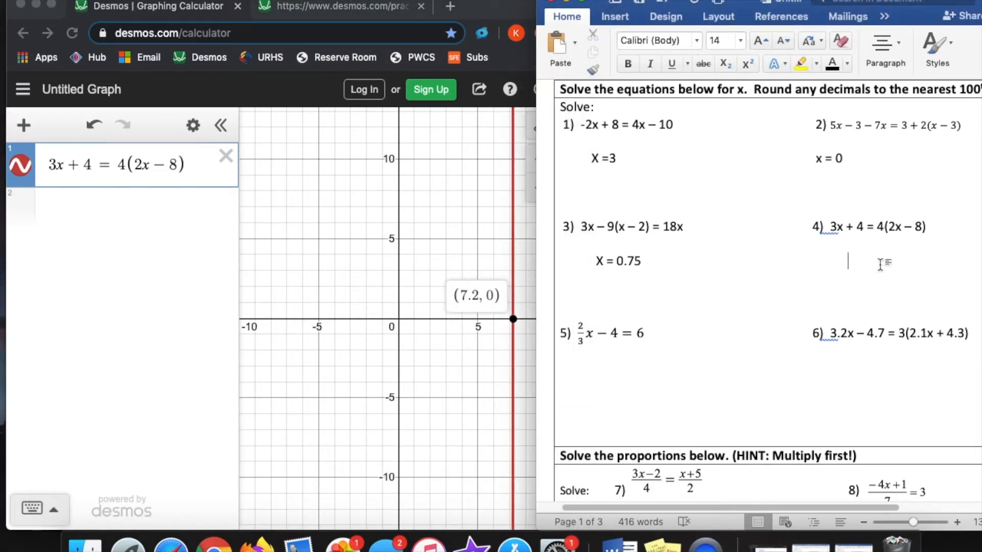
{"action": "type", "text": "x = 7.2"}
Switch to Desmos, clear the previous equation and start problem 5's equation with the fraction 2/3.
{"action": "left_click", "coordinate": [629, 373]}
{"action": "left_click", "coordinate": [185, 204]}
{"action": "left_click", "coordinate": [226, 156]}
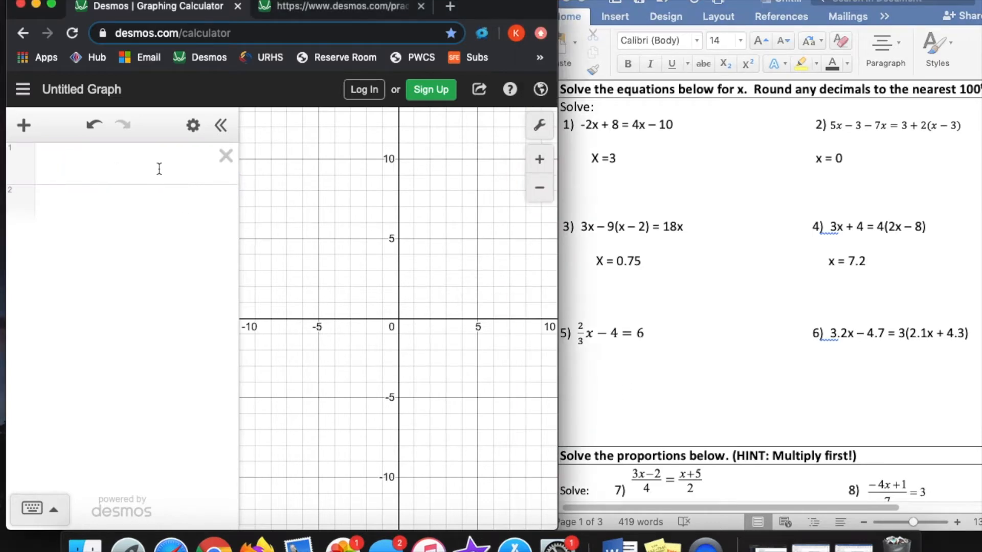
{"action": "left_click", "coordinate": [70, 171]}
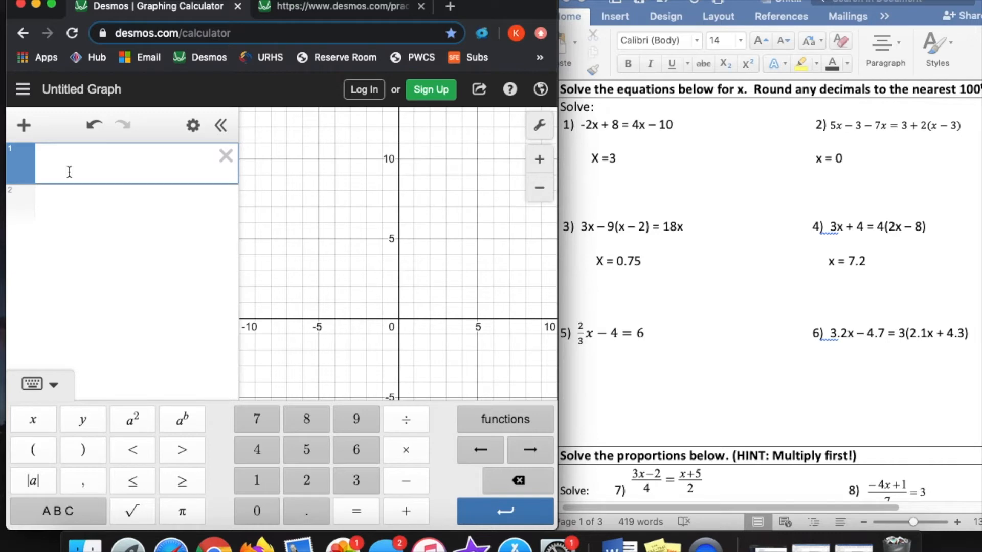
{"action": "left_click", "coordinate": [589, 365]}
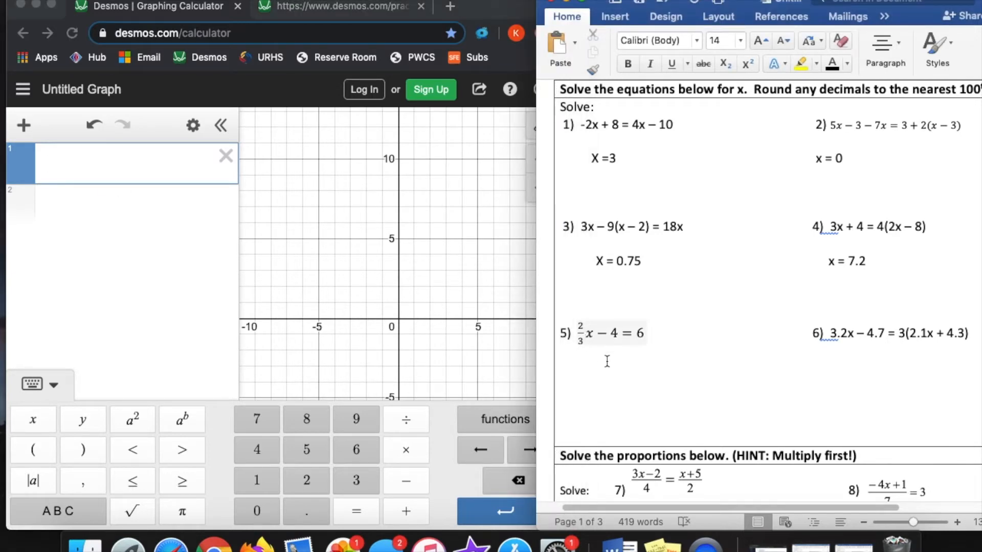
{"action": "left_click", "coordinate": [149, 169]}
{"action": "type", "text": "2"}
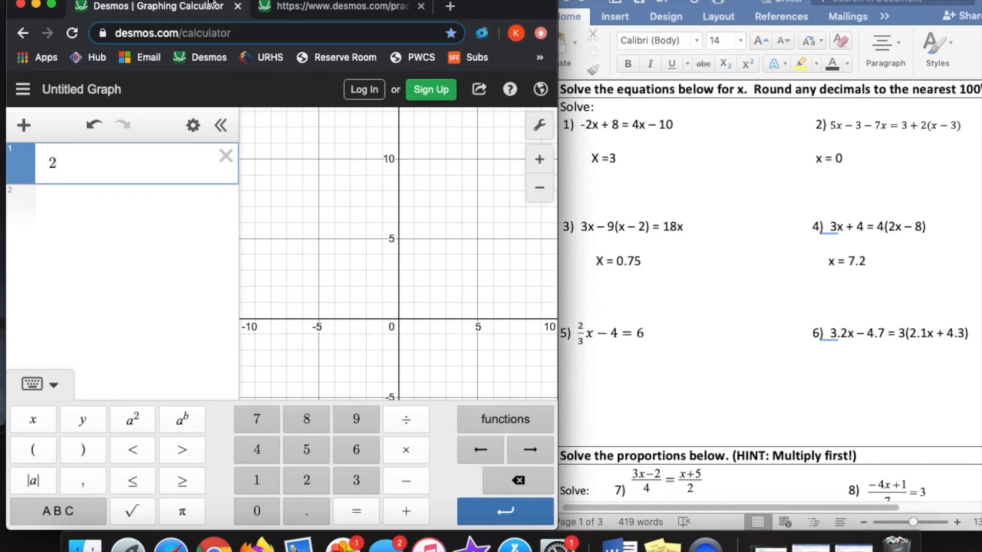
{"action": "left_click", "coordinate": [401, 428]}
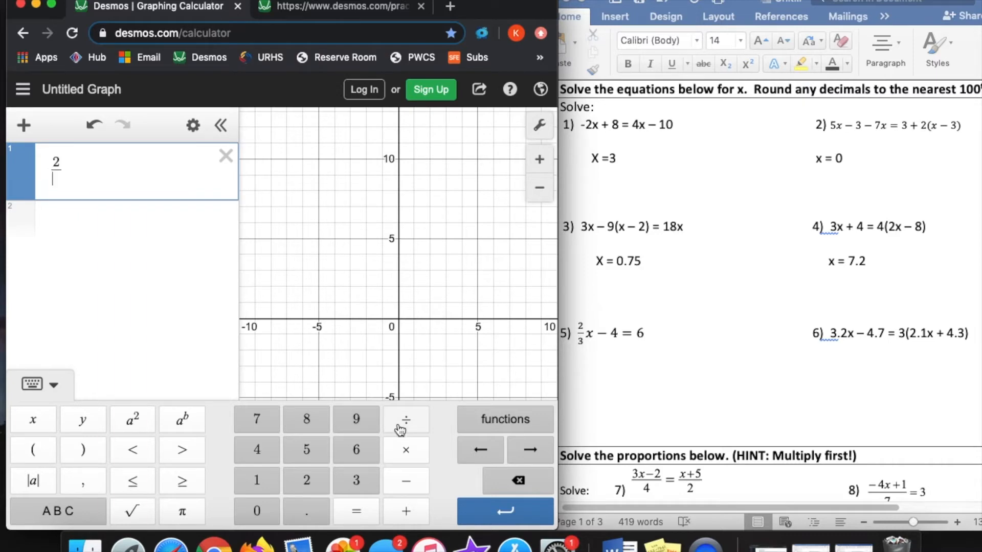
{"action": "type", "text": "3"}
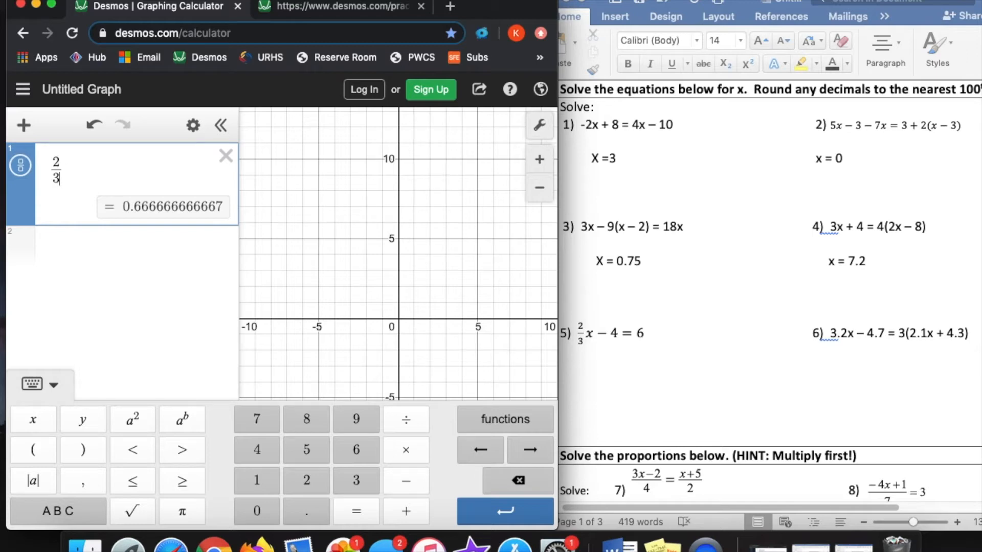
{"action": "type", "text": "x-4"}
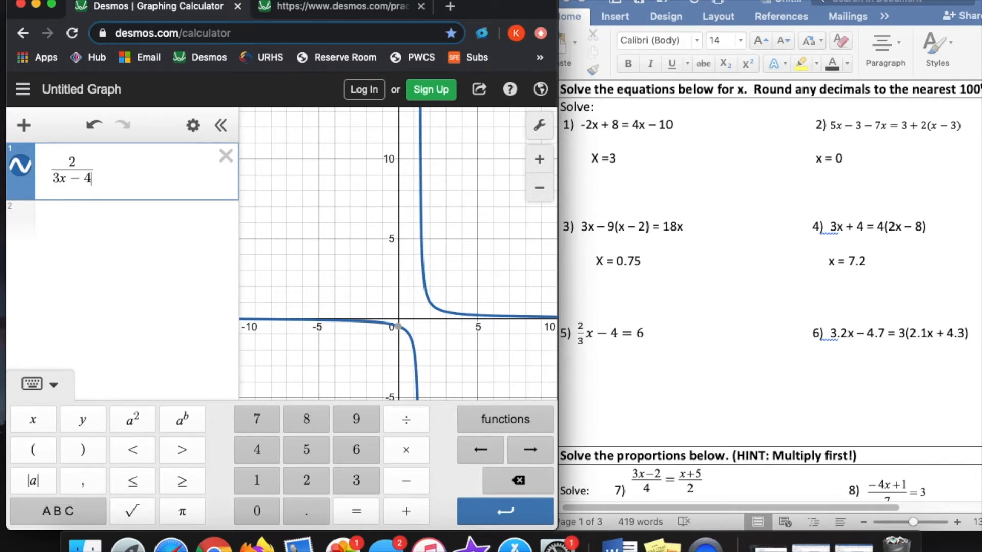
{"action": "key", "text": "BackSpace"}
{"action": "key", "text": "BackSpace"}
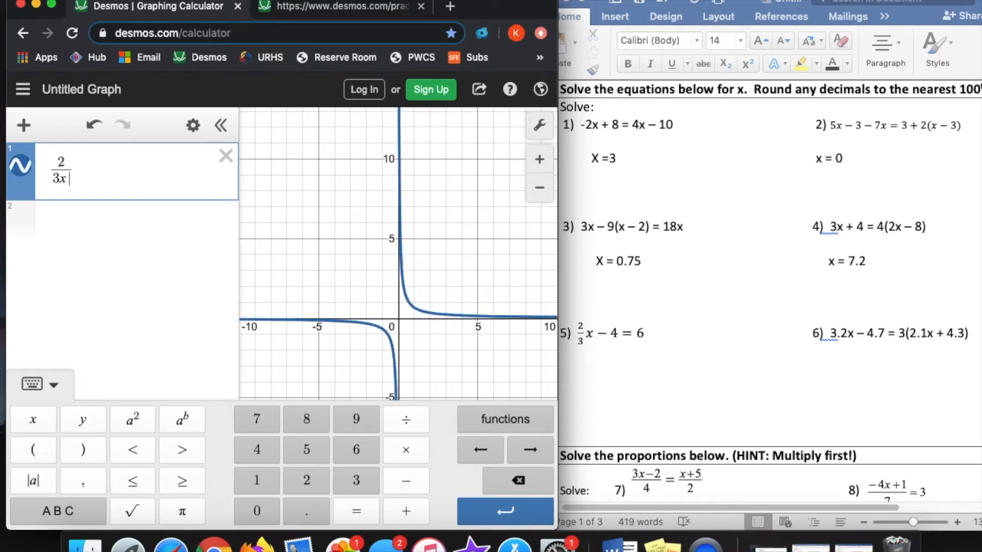
{"action": "key", "text": "BackSpace"}
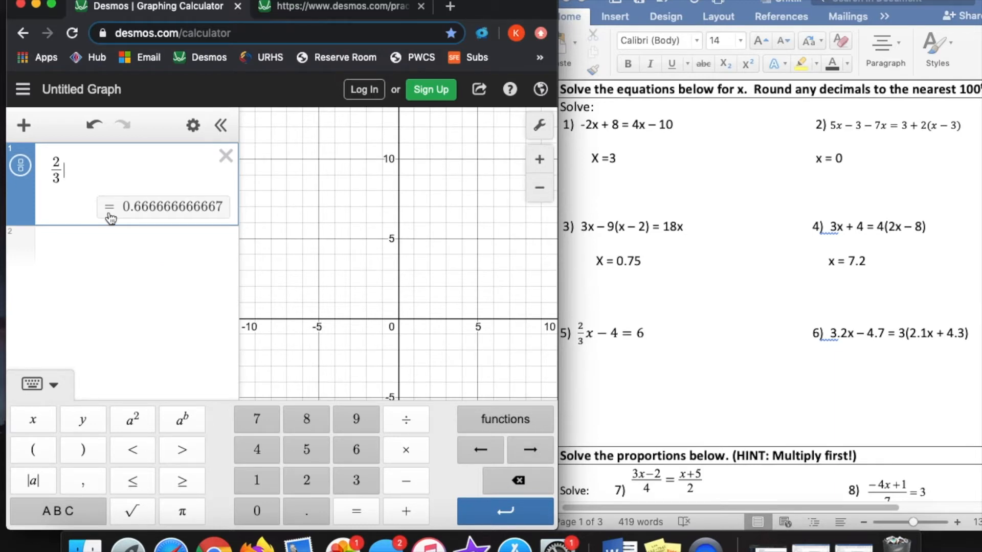
Continue after the fraction with x - 4 = 6 to complete problem 5's equation.
{"action": "type", "text": "x"}
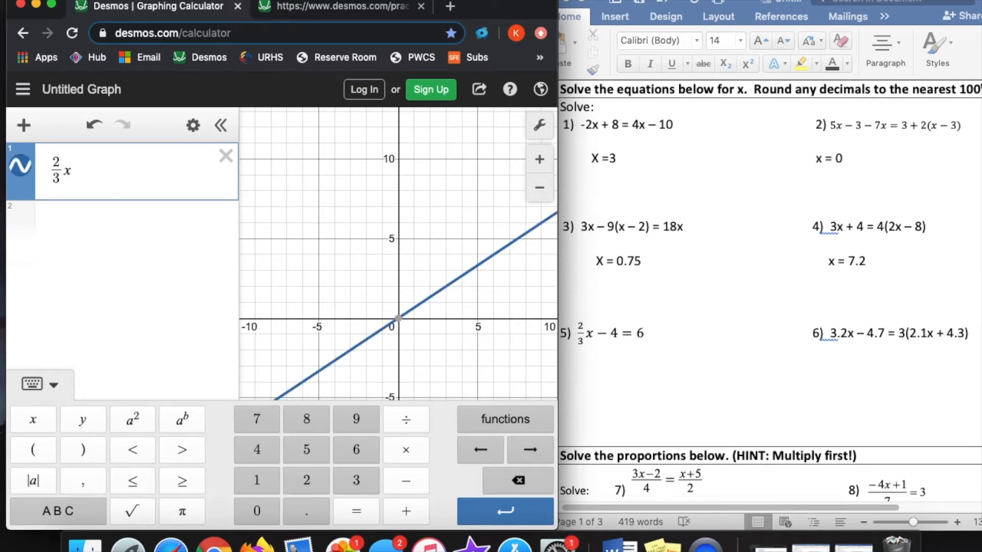
{"action": "type", "text": "-4="}
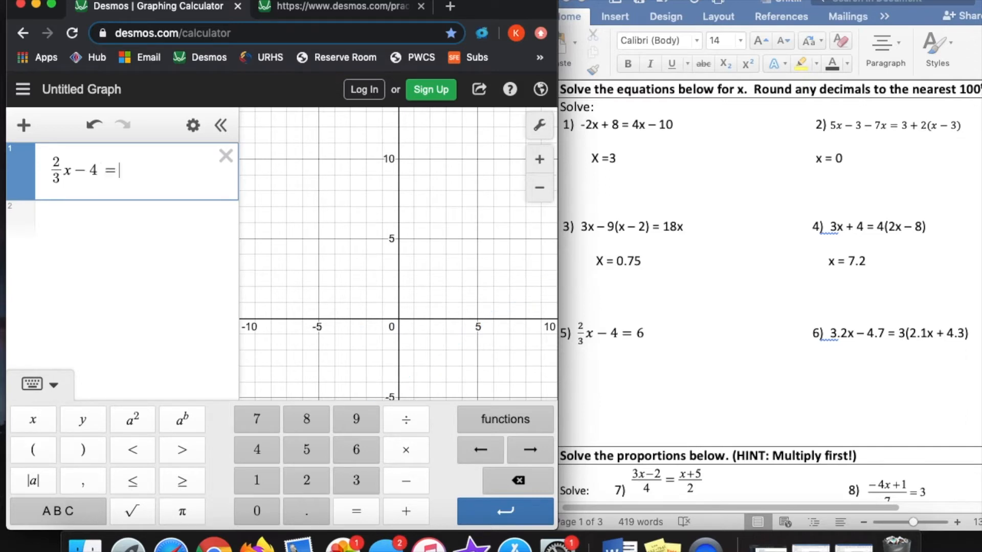
{"action": "type", "text": "6"}
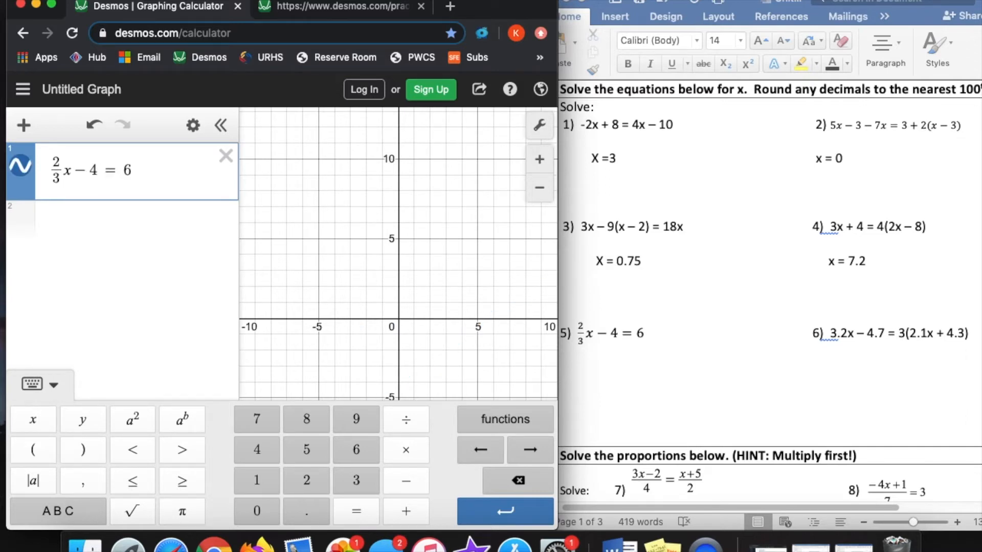
Zoom out the graph one level and display the coordinates where problem 5's line crosses the x-axis.
{"action": "left_click", "coordinate": [460, 334]}
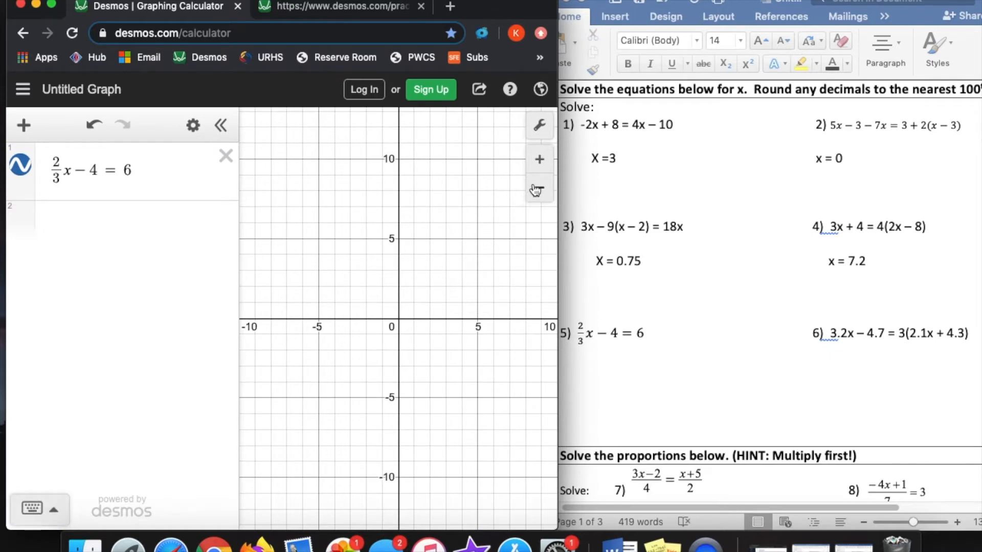
{"action": "left_click", "coordinate": [537, 189]}
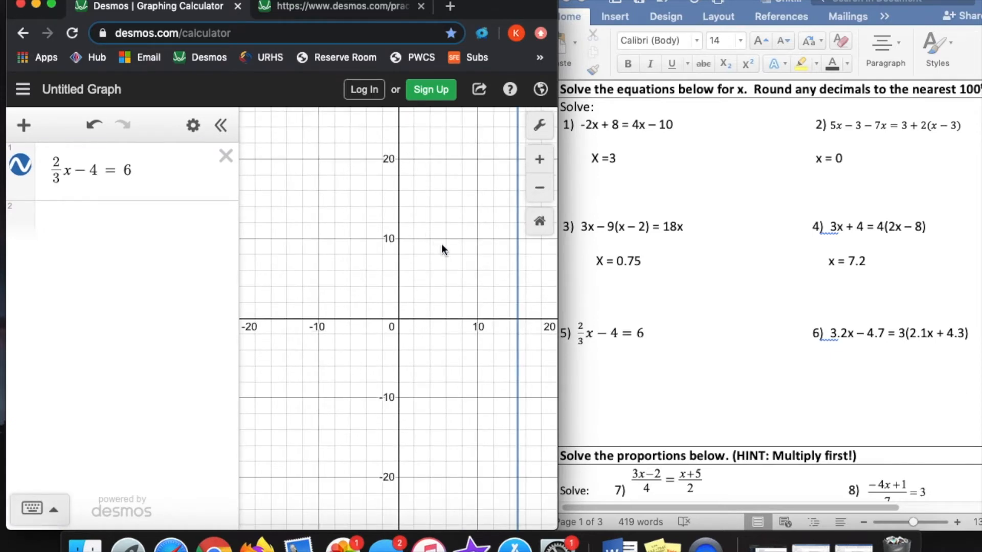
{"action": "left_click", "coordinate": [516, 286]}
{"action": "left_click", "coordinate": [517, 320]}
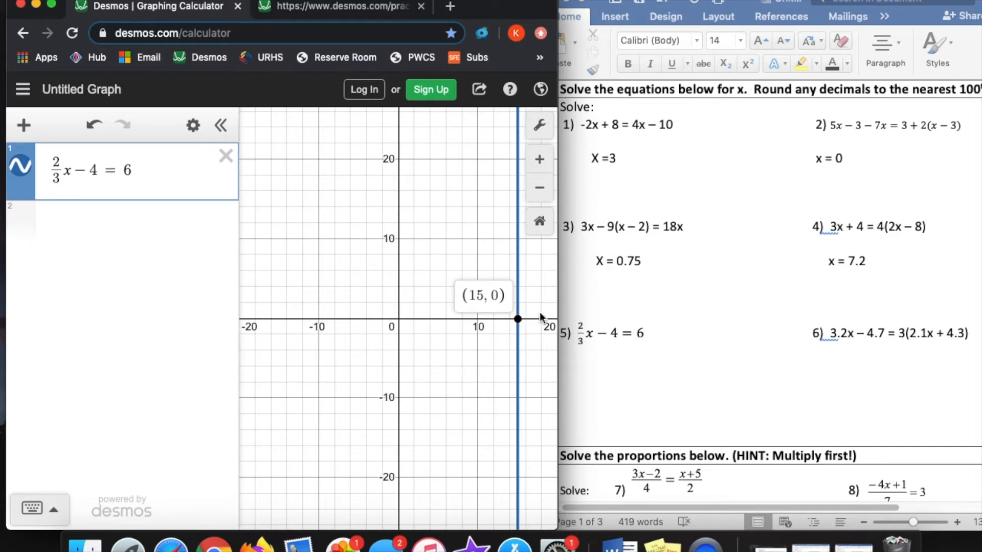
Switch to the Word worksheet, enter X = 15 below problem 5 and place the insertion point below problem 6.
{"action": "left_click", "coordinate": [591, 380]}
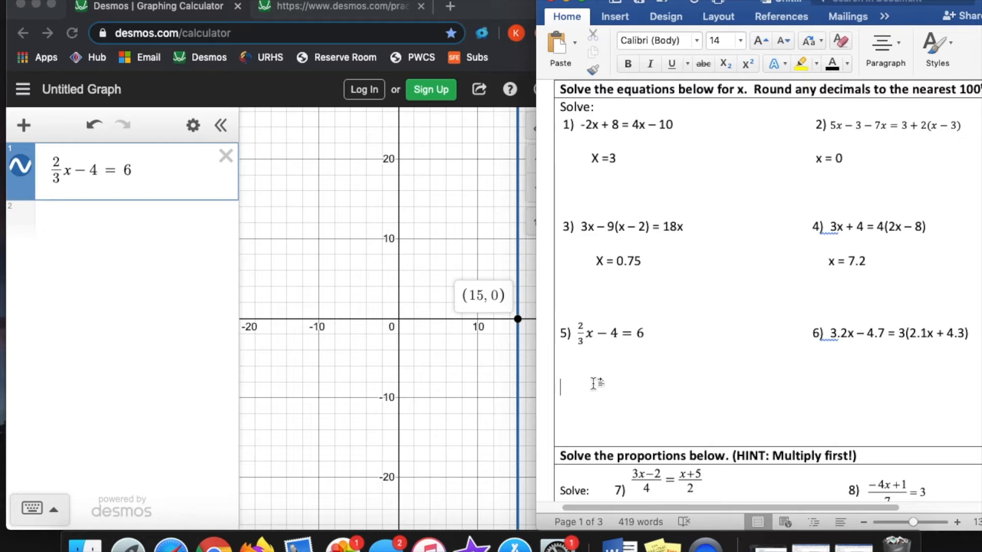
{"action": "key", "text": "BackSpace"}
{"action": "type", "text": "X = 15"}
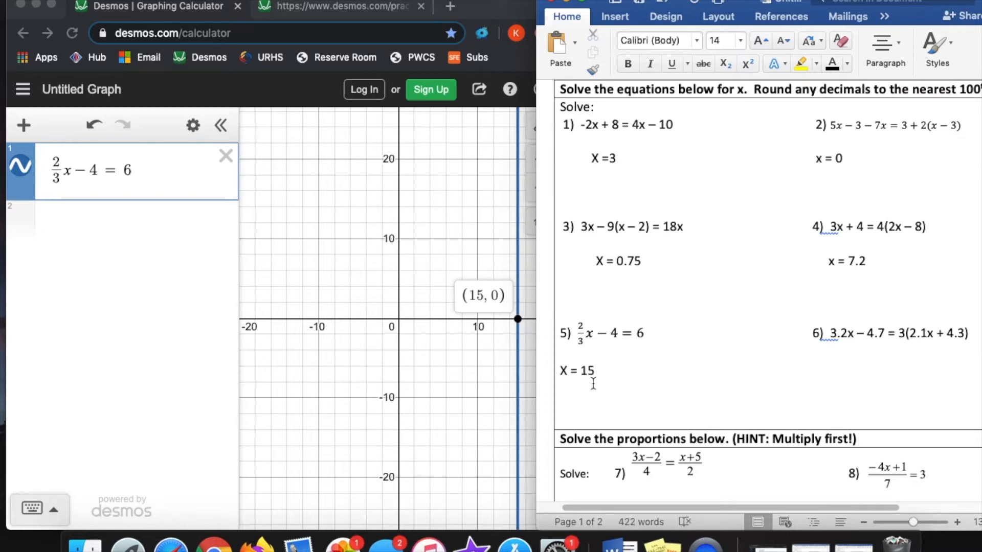
{"action": "key", "text": "Tab"}
{"action": "key", "text": "Tab"}
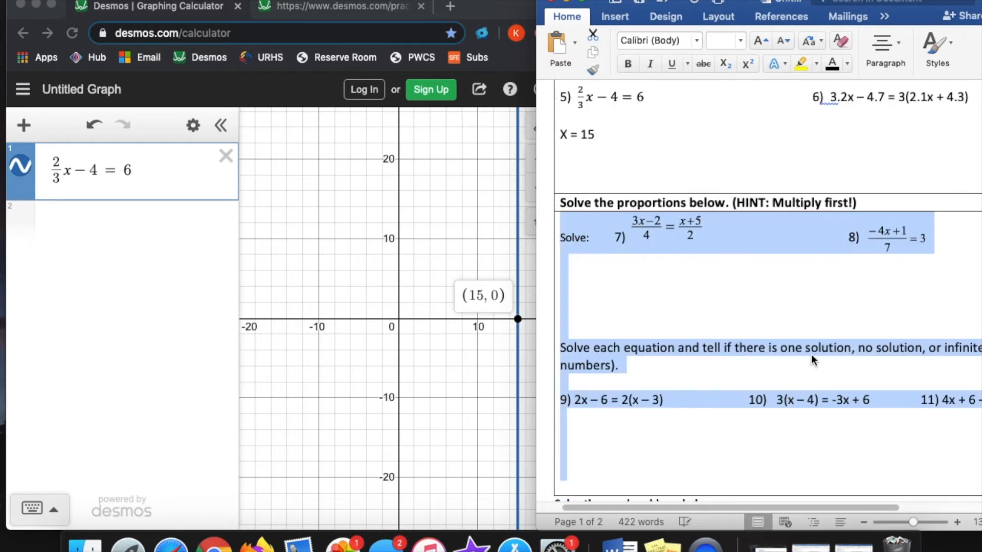
{"action": "scroll", "coordinate": [811, 353], "scroll_direction": "down", "scroll_amount": 2}
{"action": "scroll", "coordinate": [831, 342], "scroll_direction": "up", "scroll_amount": 5}
{"action": "left_click", "coordinate": [840, 273]}
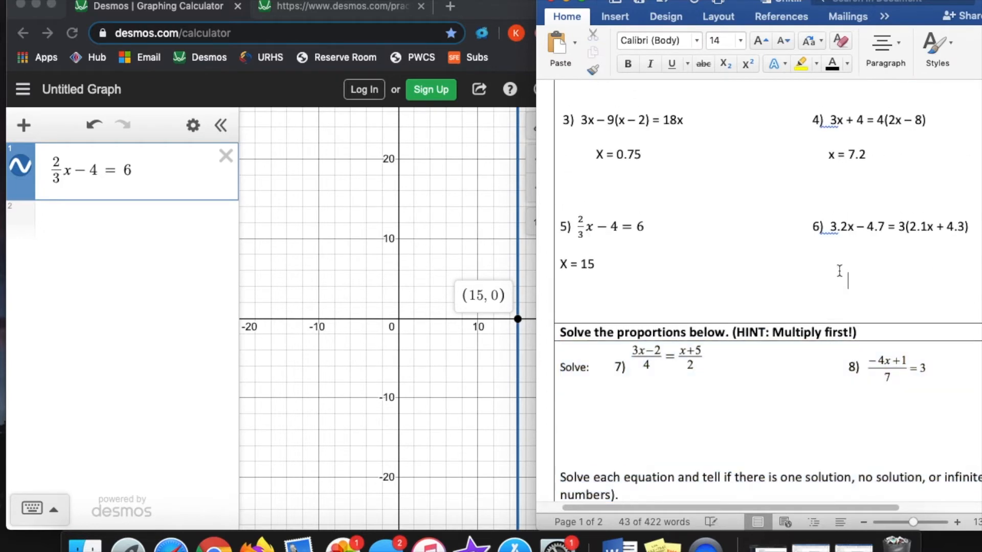
In Desmos, replace the equation with problem 6's equation, 3.2x - 4.7 = 3(2.1x + 4.3).
{"action": "left_click", "coordinate": [98, 170]}
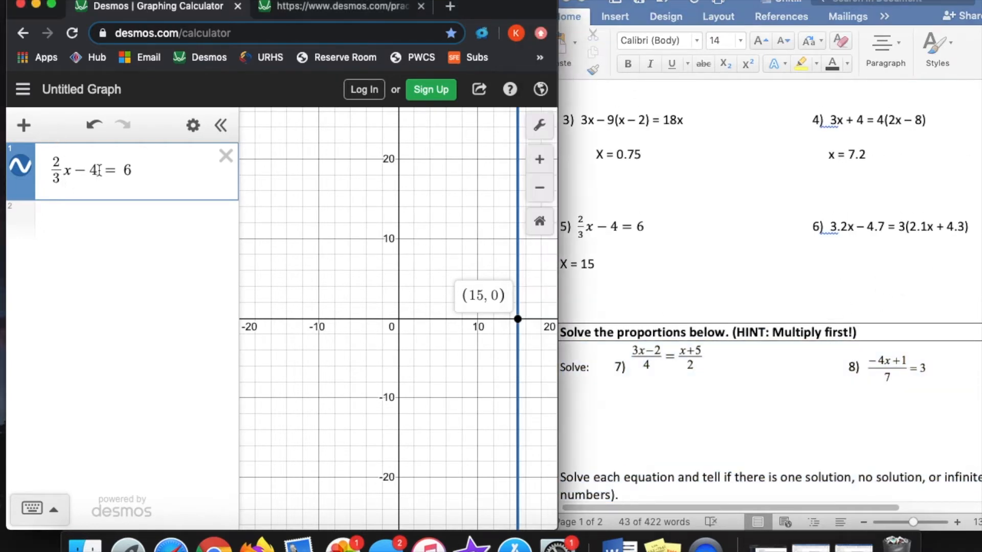
{"action": "left_click", "coordinate": [224, 155]}
{"action": "left_click", "coordinate": [136, 180]}
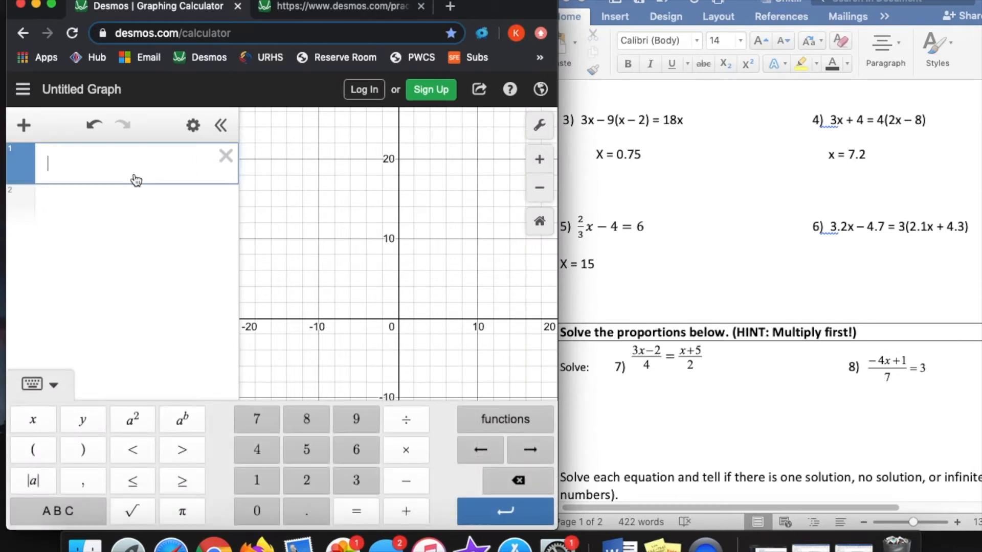
{"action": "type", "text": "3.2x"}
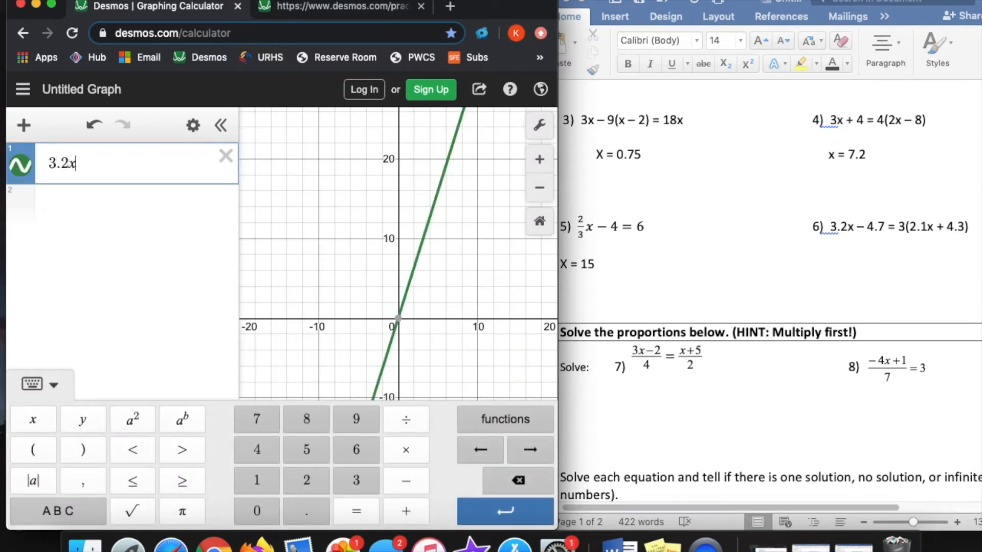
{"action": "type", "text": "-4.6"}
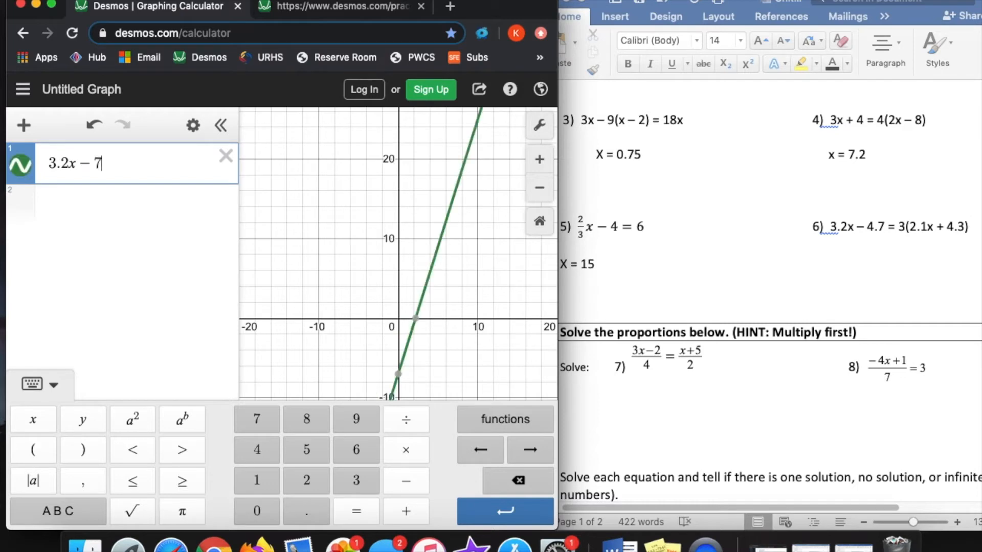
{"action": "key", "text": "BackSpace"}
{"action": "type", "text": "7 "}
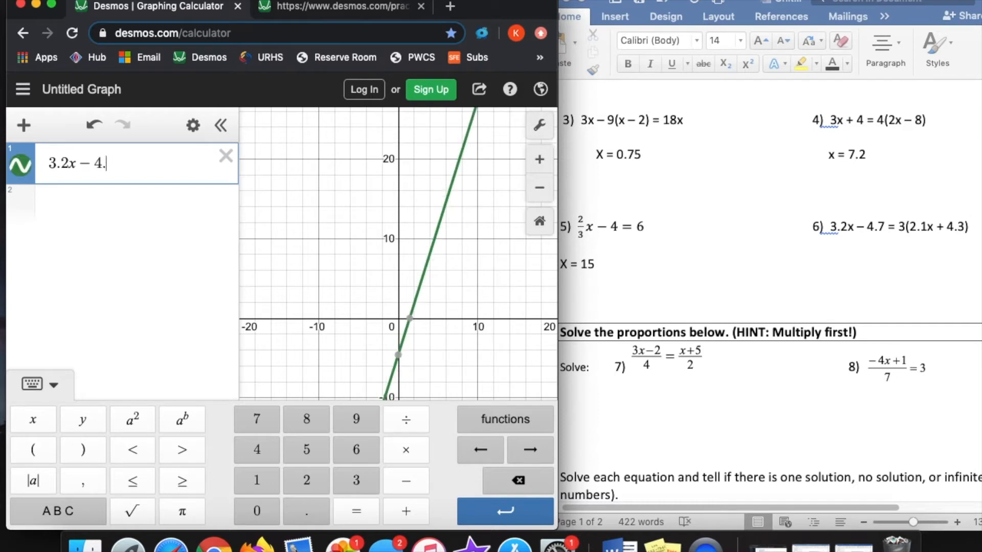
{"action": "type", "text": "= 3"}
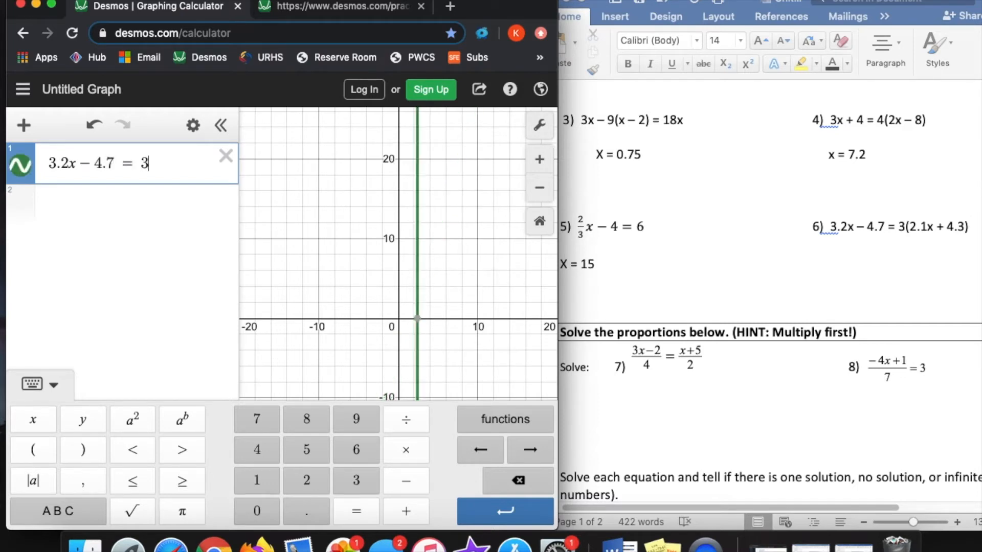
{"action": "type", "text": "(2.1x + "}
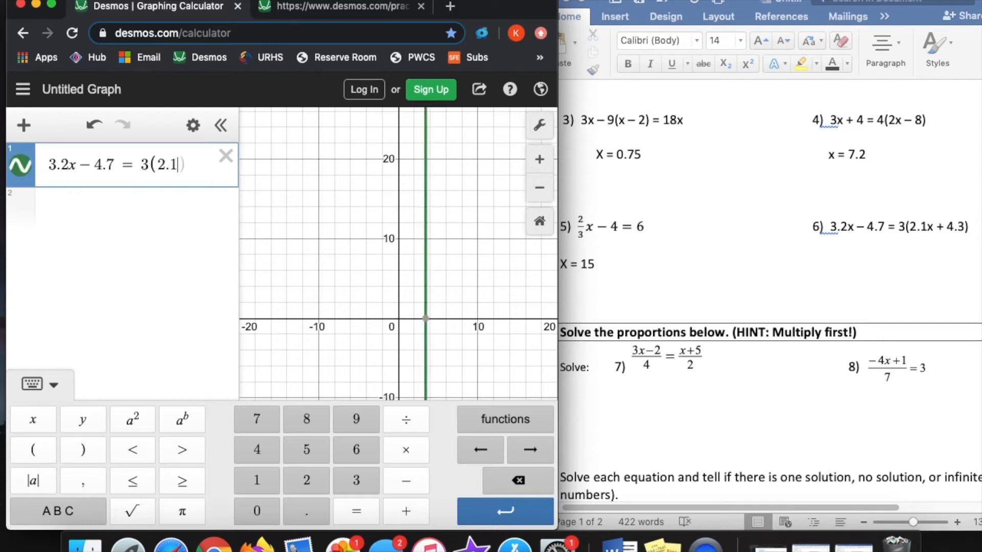
{"action": "type", "text": "4.3)"}
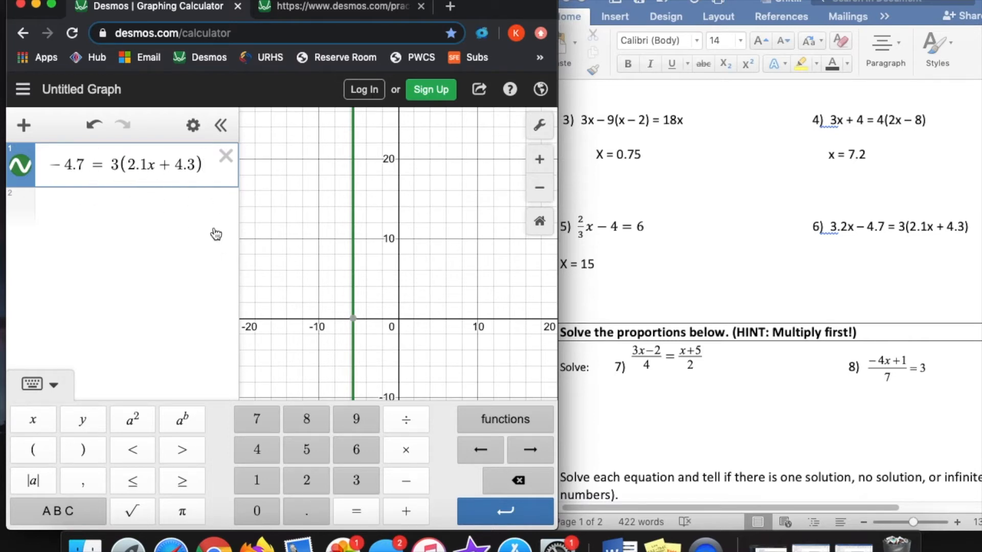
Display the coordinates where problem 6's line crosses the x-axis and enter X = -5.677 below problem 6 in the Word worksheet.
{"action": "mouse_move", "coordinate": [352, 324]}
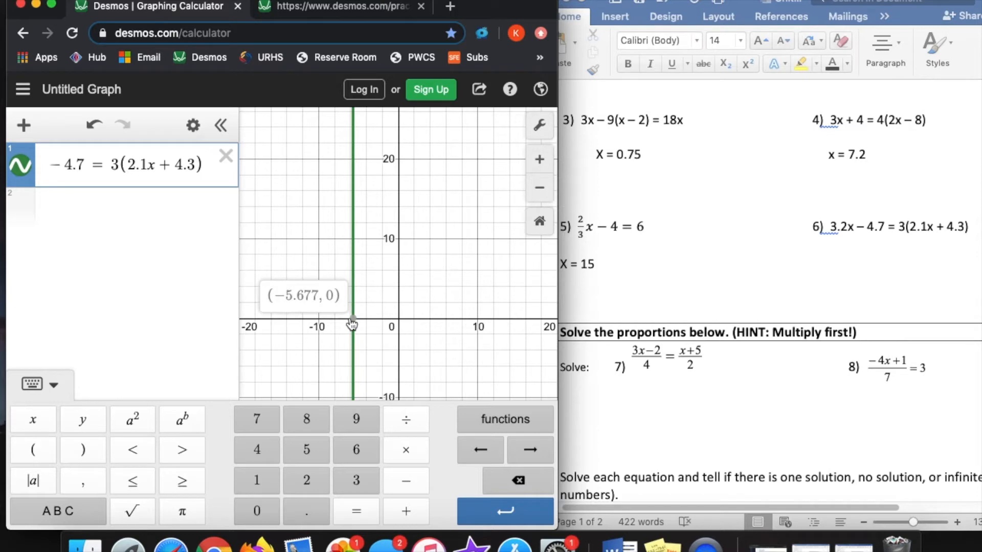
{"action": "left_click", "coordinate": [352, 321]}
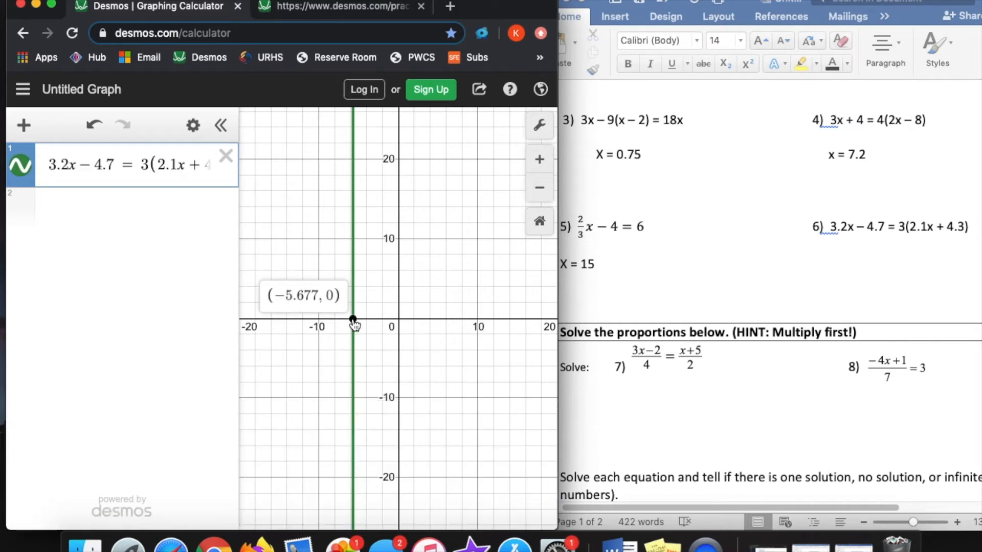
{"action": "left_click", "coordinate": [858, 255]}
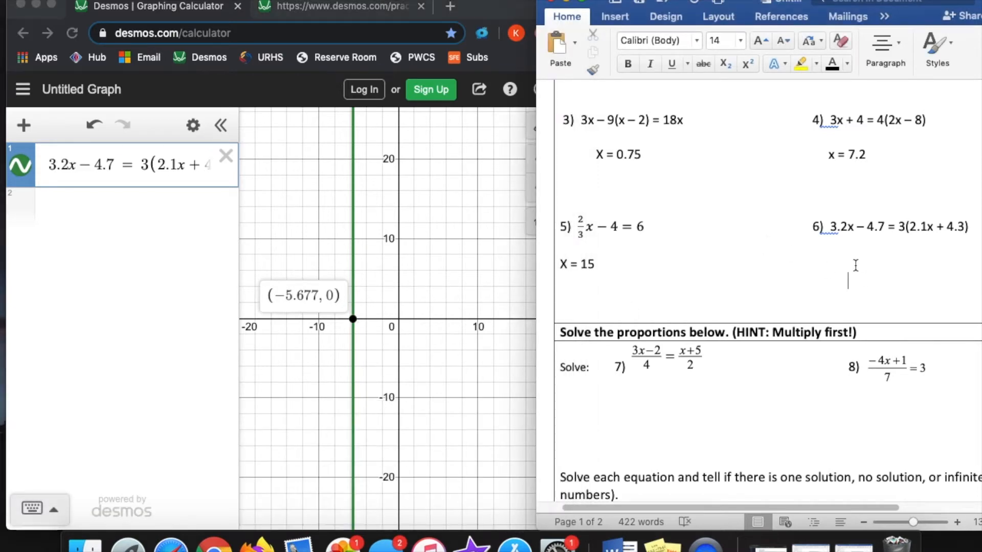
{"action": "type", "text": "x = -5.677"}
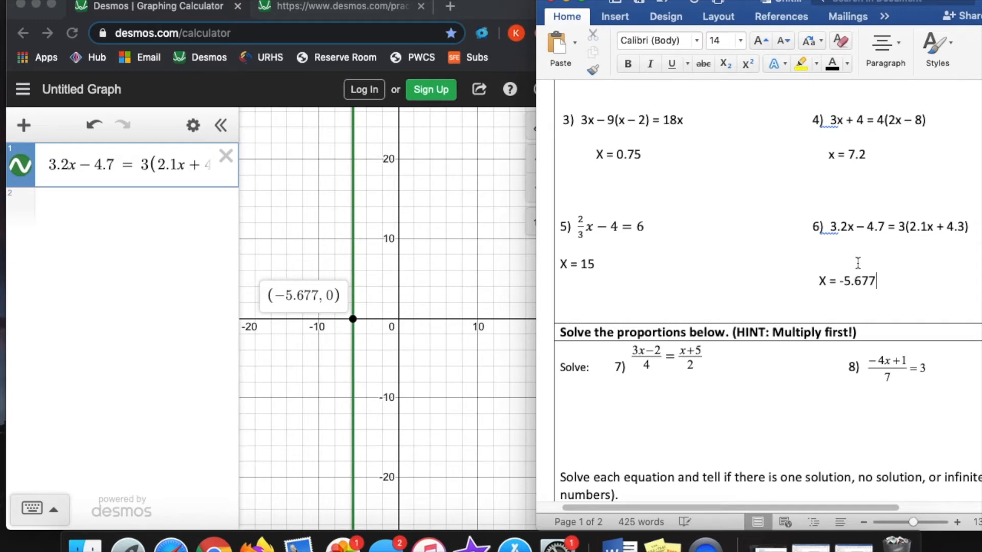
Change the answer below problem 6 in the Word worksheet to X = -5.68.
{"action": "scroll", "coordinate": [874, 291], "scroll_direction": "up", "scroll_amount": 5}
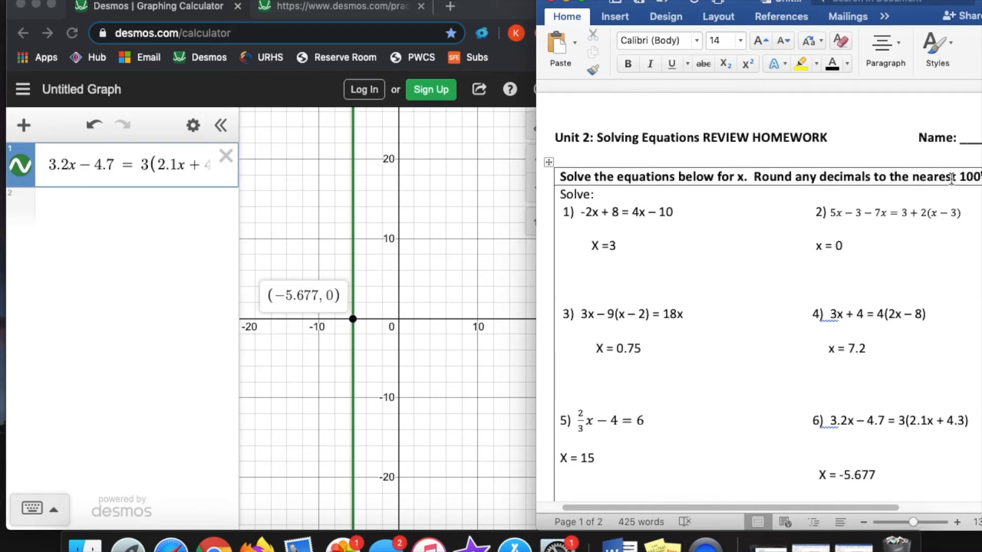
{"action": "scroll", "coordinate": [869, 378], "scroll_direction": "down", "scroll_amount": 2}
{"action": "key", "text": "BackSpace"}
{"action": "key", "text": "BackSpace"}
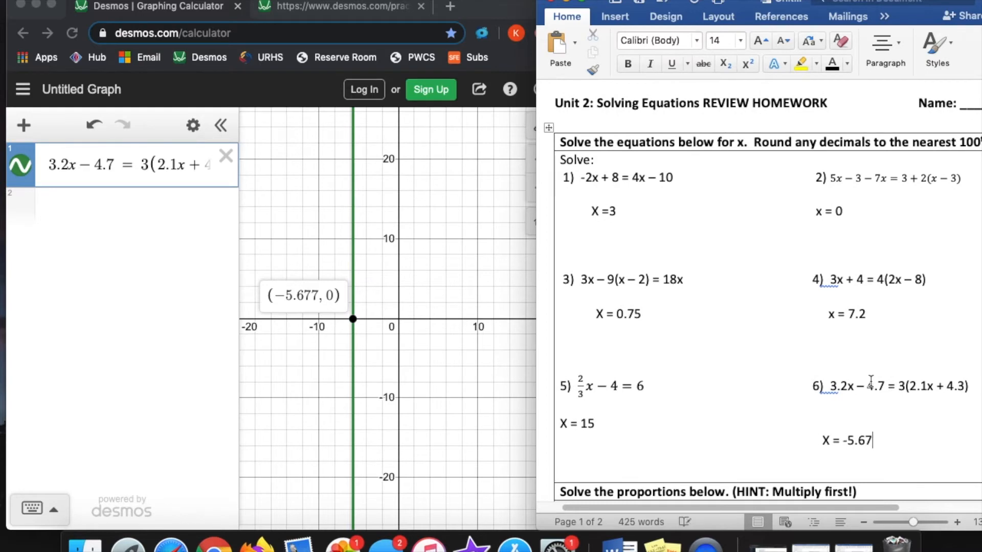
{"action": "type", "text": "8"}
In Desmos, replace problem 6's equation with the numerator of problem 7's first fraction, 3x - 2.
{"action": "scroll", "coordinate": [871, 379], "scroll_direction": "down", "scroll_amount": 5}
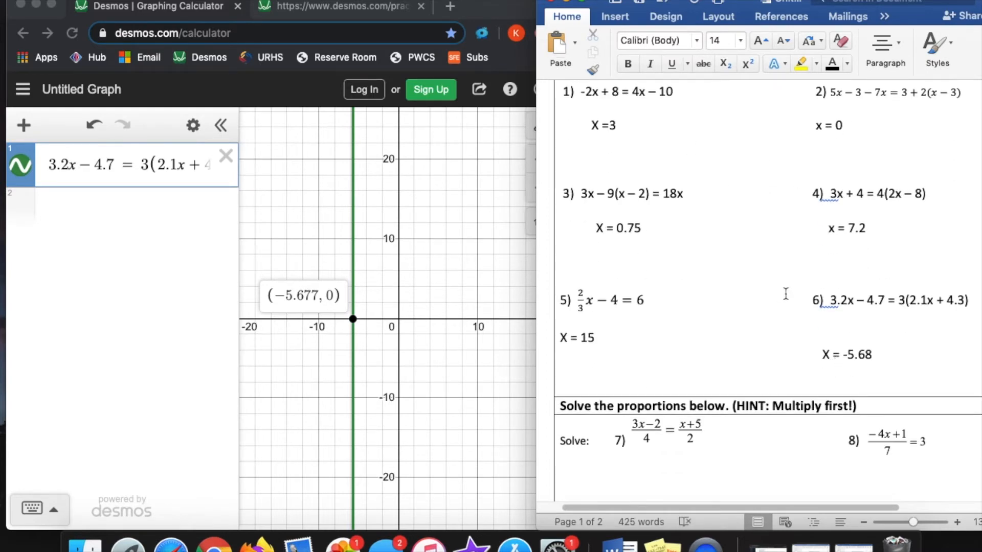
{"action": "scroll", "coordinate": [784, 302], "scroll_direction": "down", "scroll_amount": 12}
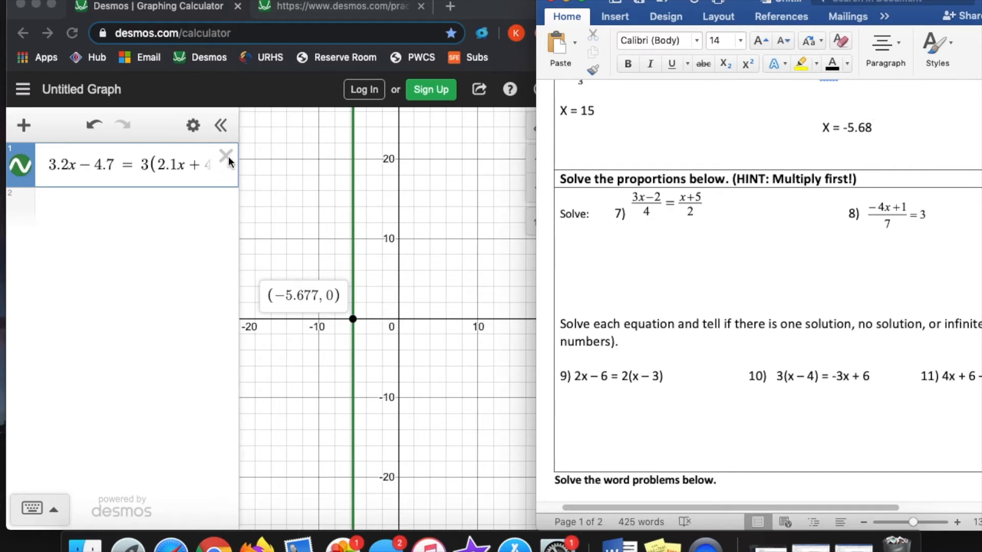
{"action": "left_click", "coordinate": [200, 207]}
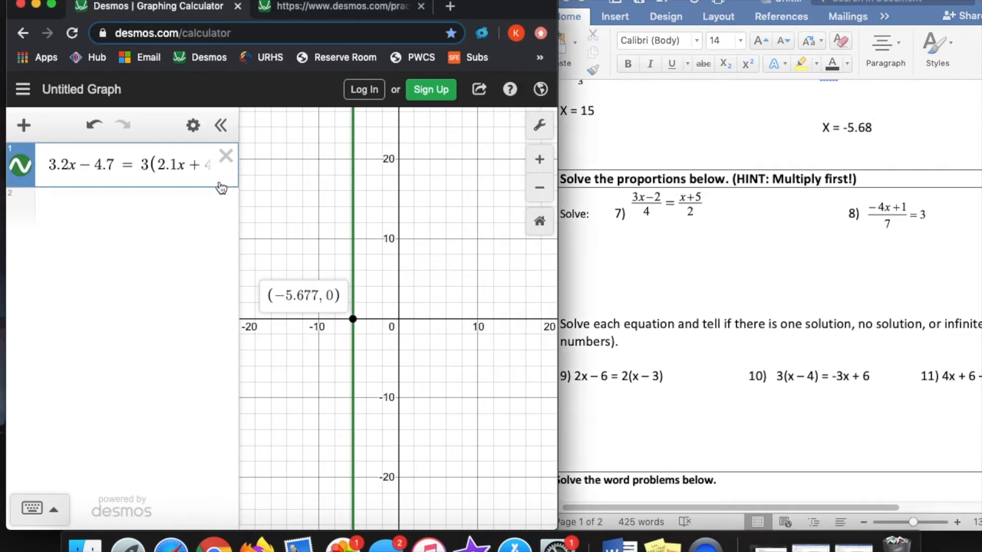
{"action": "left_click", "coordinate": [226, 156]}
{"action": "left_click", "coordinate": [114, 160]}
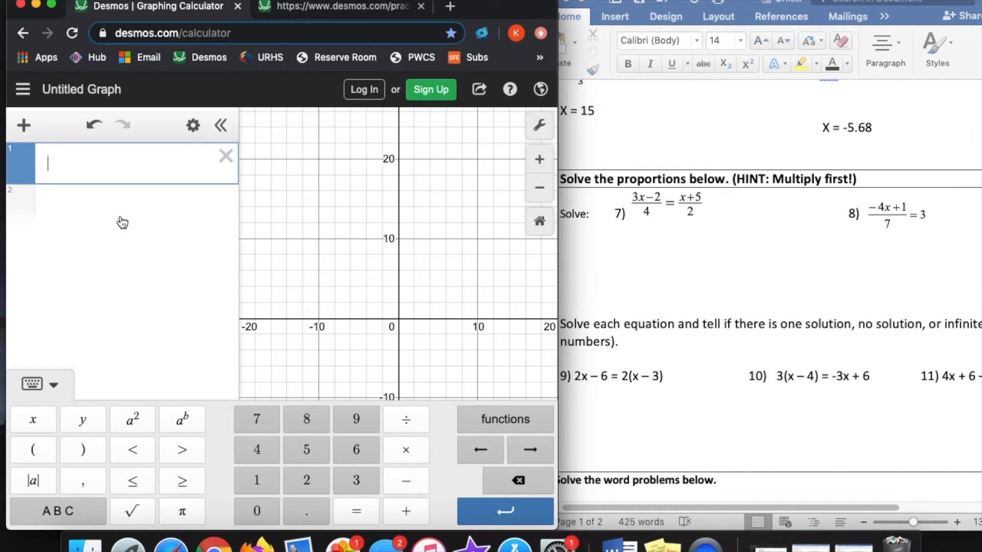
{"action": "type", "text": "3"}
{"action": "type", "text": "x-22"}
{"action": "key", "text": "BackSpace"}
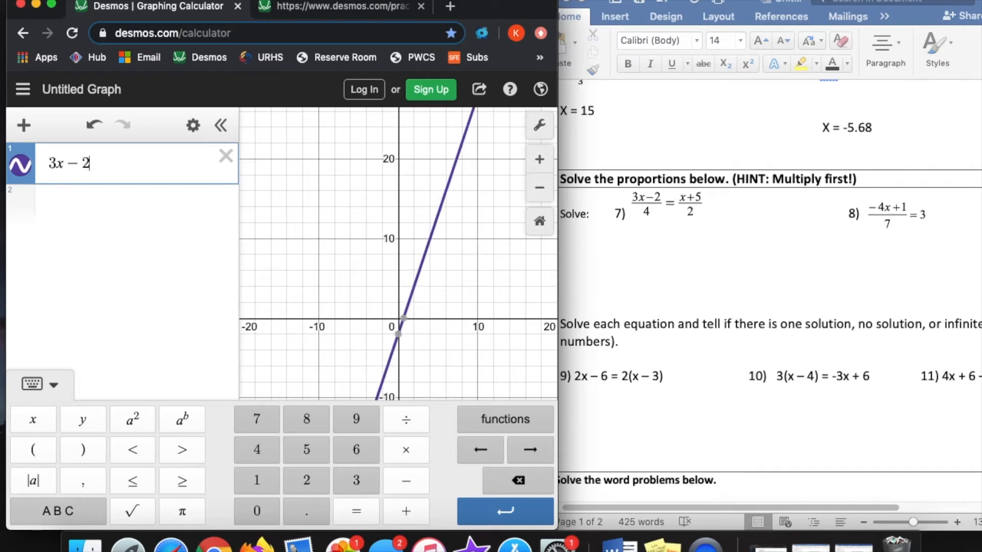
{"action": "left_click", "coordinate": [401, 429]}
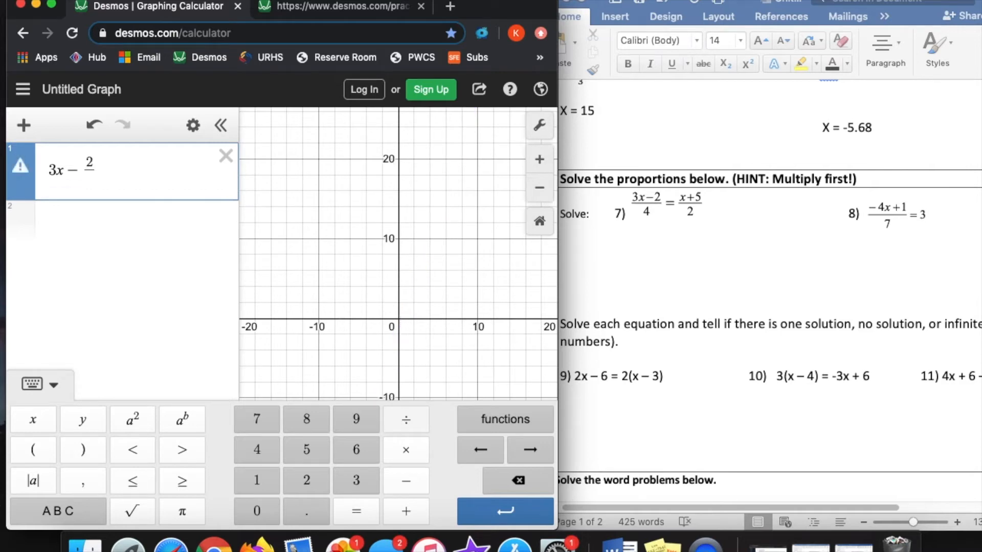
{"action": "type", "text": "4"}
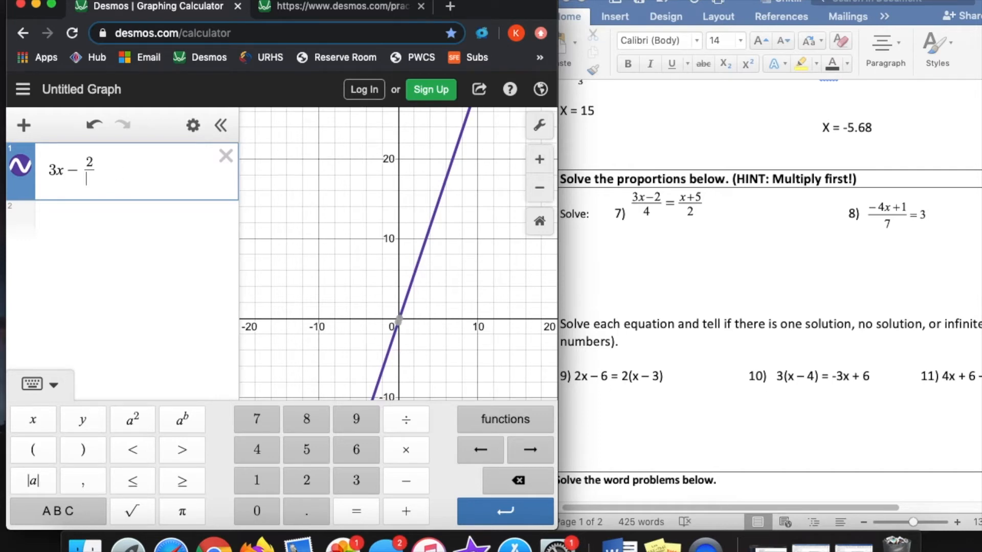
{"action": "key", "text": "BackSpace"}
{"action": "key", "text": "BackSpace"}
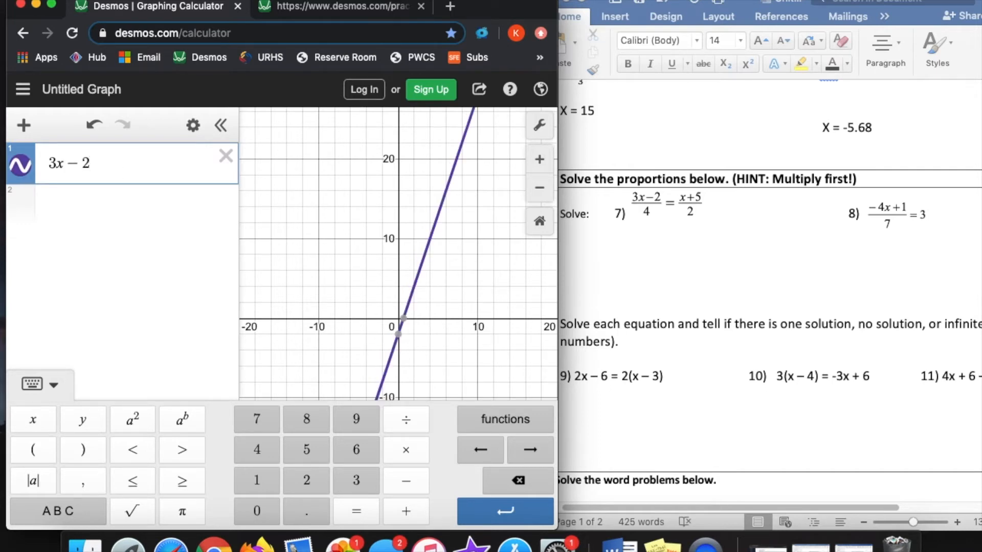
Enclose 3x - 2 in parentheses over 4 and complete problem 7's equation, (3x - 2)/4 = (x + 5)/2.
{"action": "type", "text": "("}
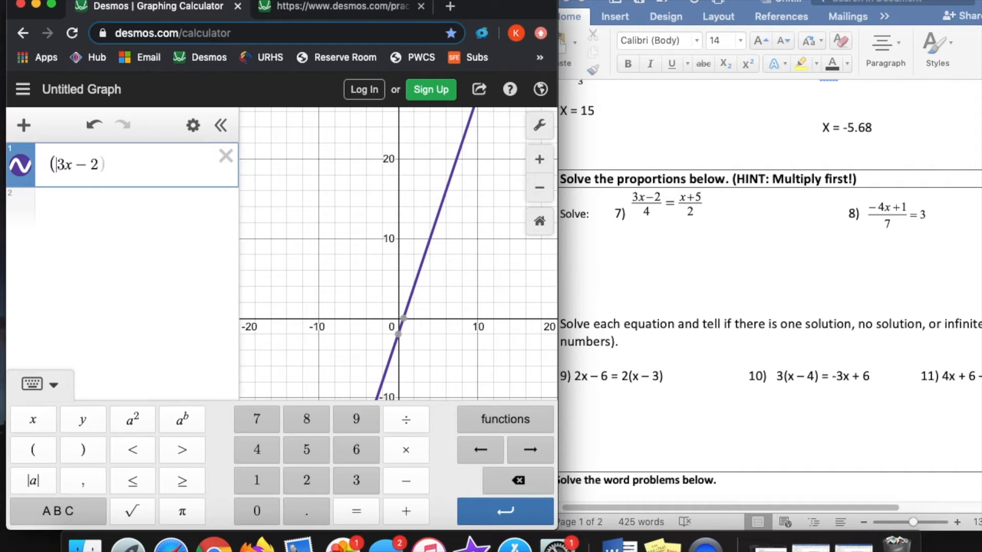
{"action": "key", "text": "Right"}
{"action": "key", "text": "Right"}
{"action": "key", "text": "Right"}
{"action": "type", "text": ")"}
{"action": "type", "text": "/"}
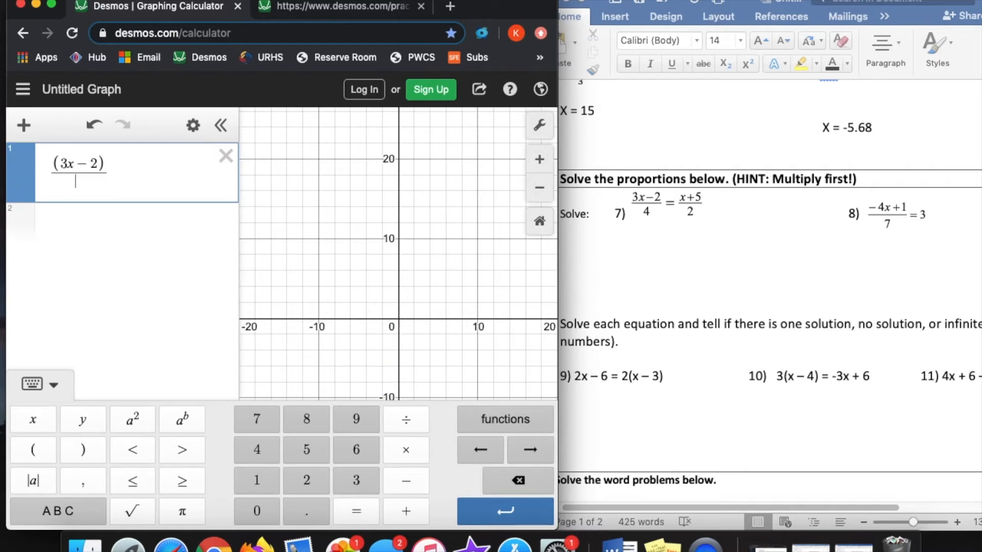
{"action": "type", "text": "4"}
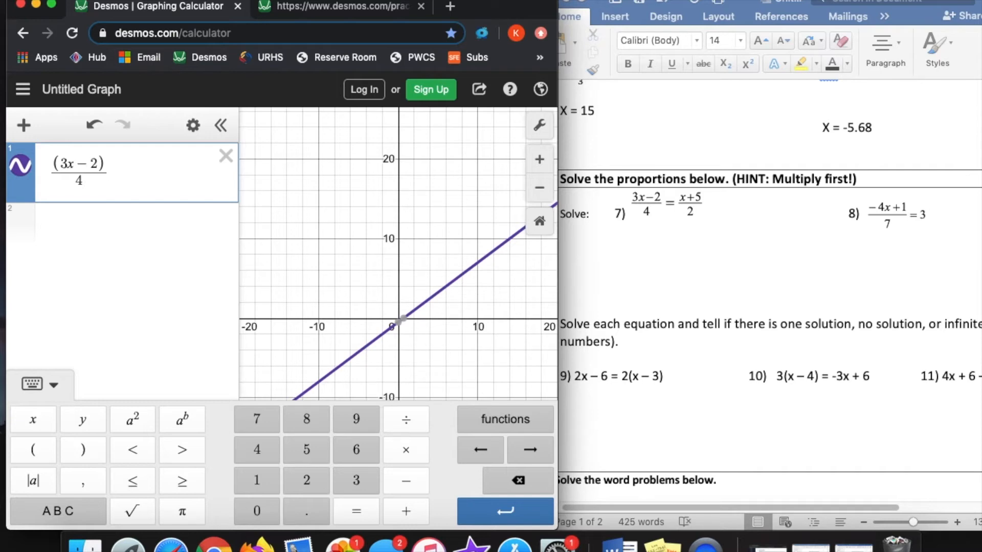
{"action": "type", "text": "="}
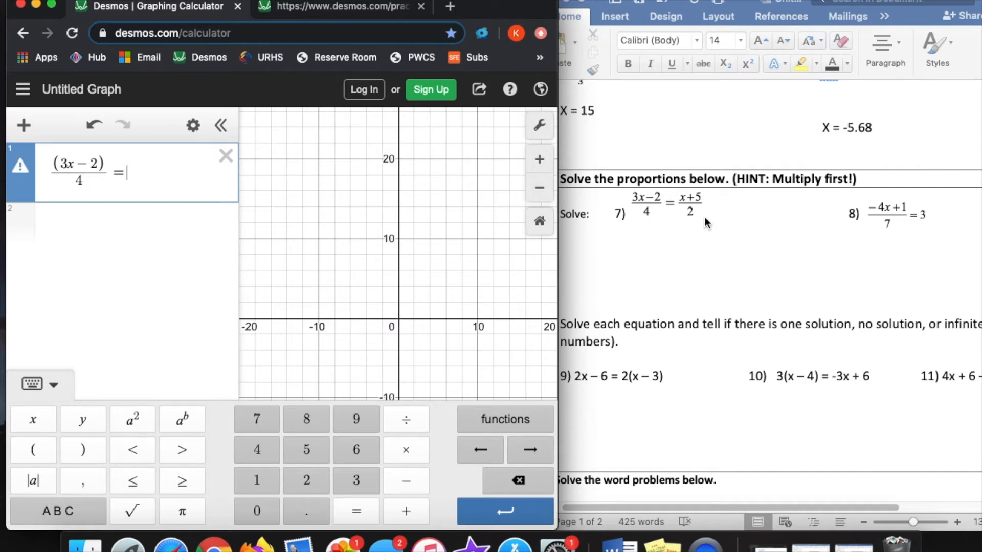
{"action": "type", "text": "(x+5)"}
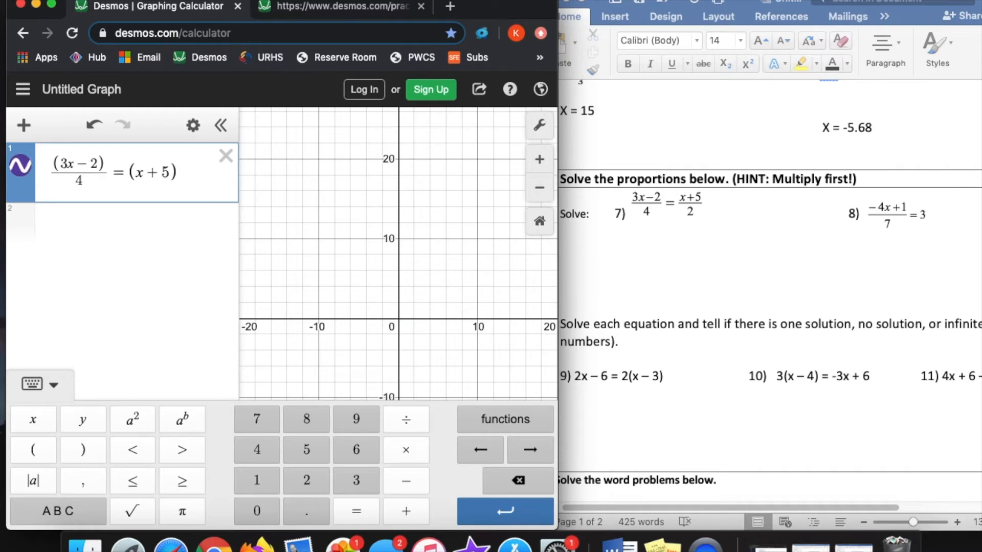
{"action": "left_click", "coordinate": [400, 420]}
{"action": "type", "text": "2"}
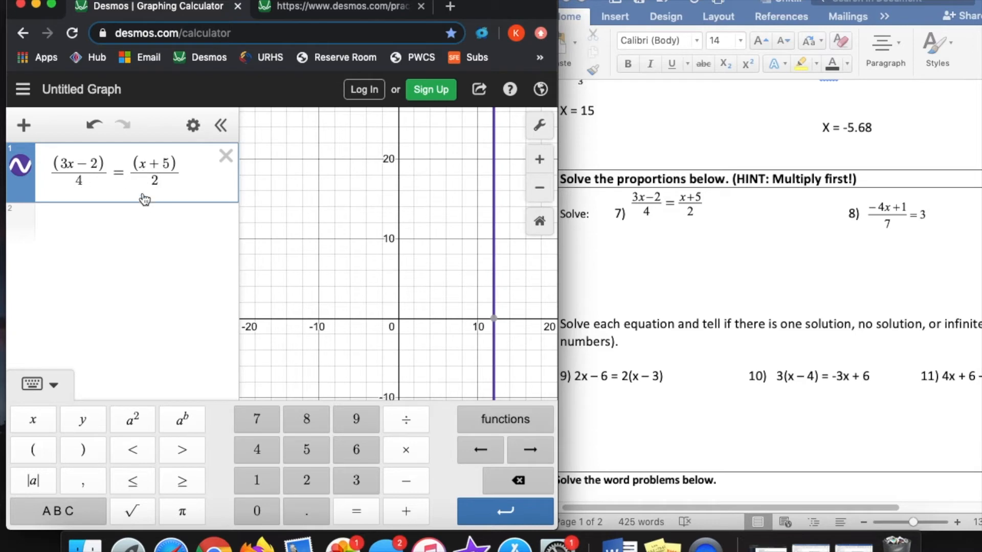
Display the coordinates where problem 7's line crosses the x-axis and enter X = 12 below problem 7 in the Word worksheet.
{"action": "left_click", "coordinate": [494, 319]}
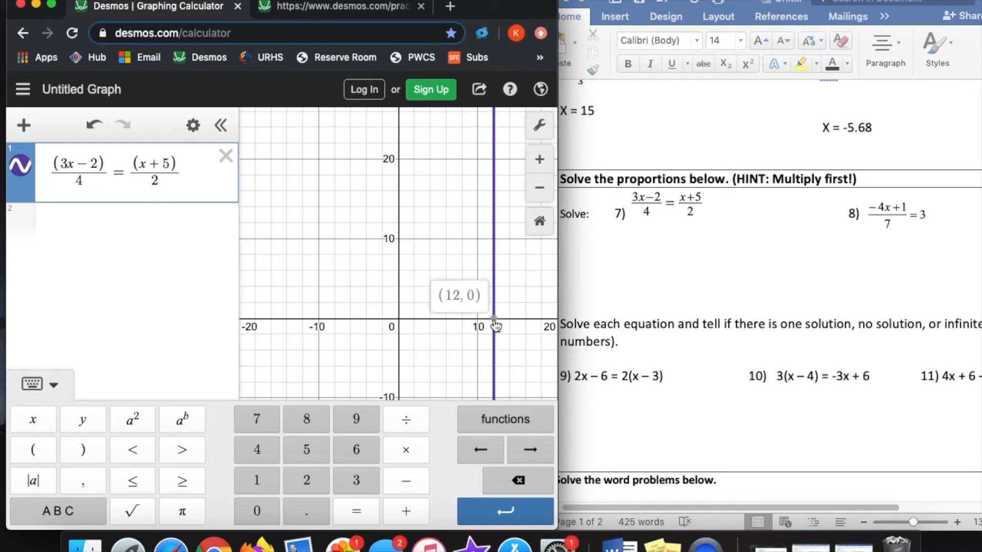
{"action": "left_click", "coordinate": [645, 263]}
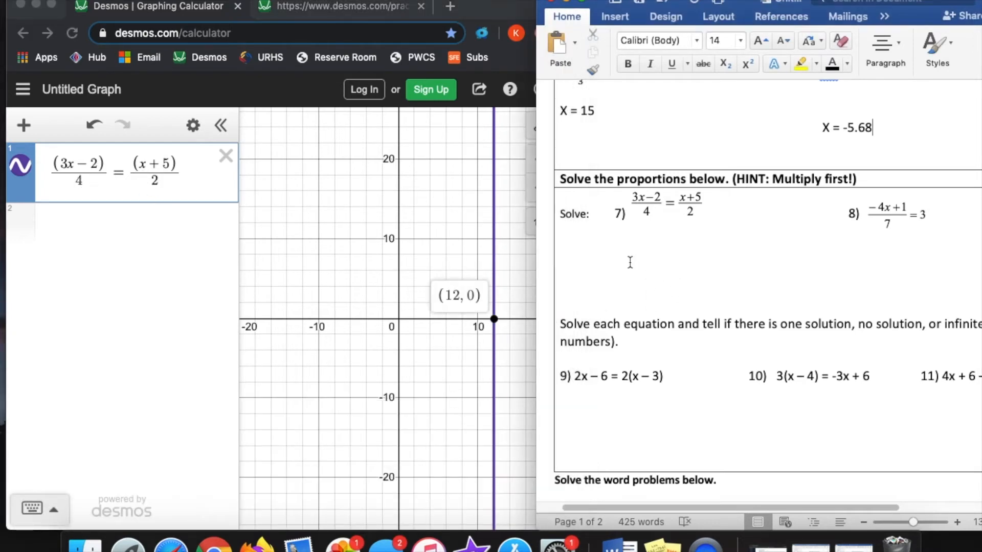
{"action": "type", "text": "X = 12"}
Move the Word window aside and replace the Desmos equation with problem 9's equation, 2x - 6 = 2(x - 3).
{"action": "left_click_drag", "start_coordinate": [780, 6], "coordinate": [734, 7]}
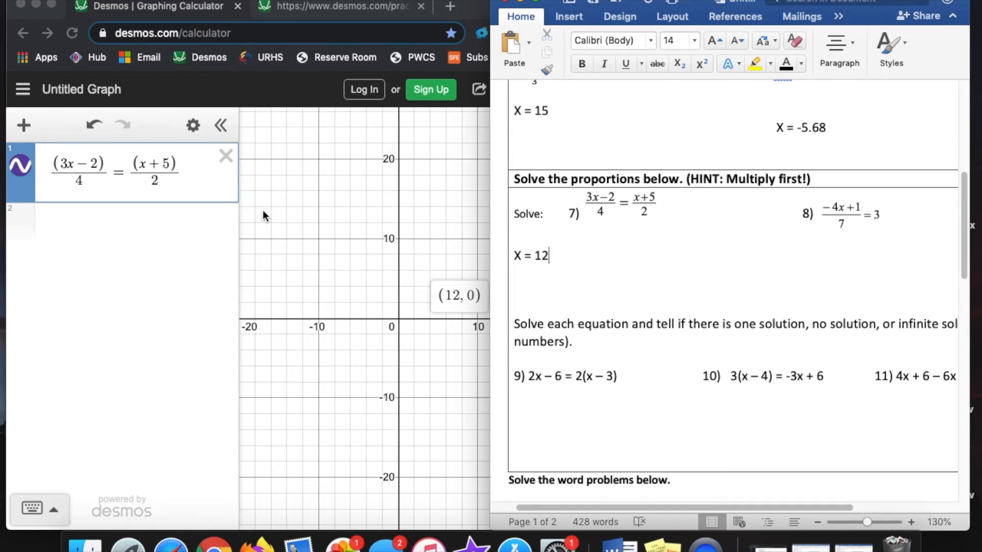
{"action": "left_click_drag", "start_coordinate": [736, 5], "coordinate": [797, 4]}
{"action": "left_click", "coordinate": [221, 160]}
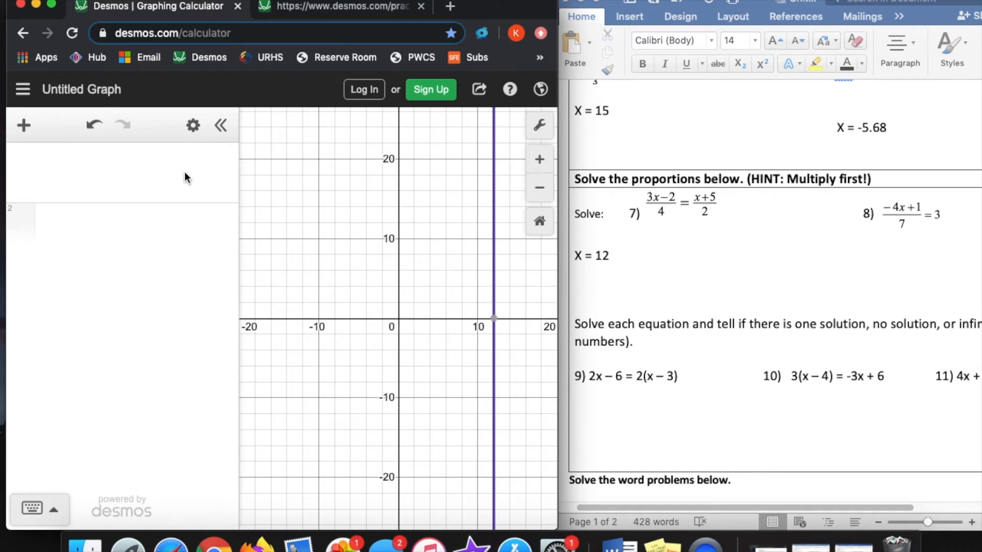
{"action": "left_click", "coordinate": [139, 168]}
{"action": "type", "text": "2x-6=2(x-"}
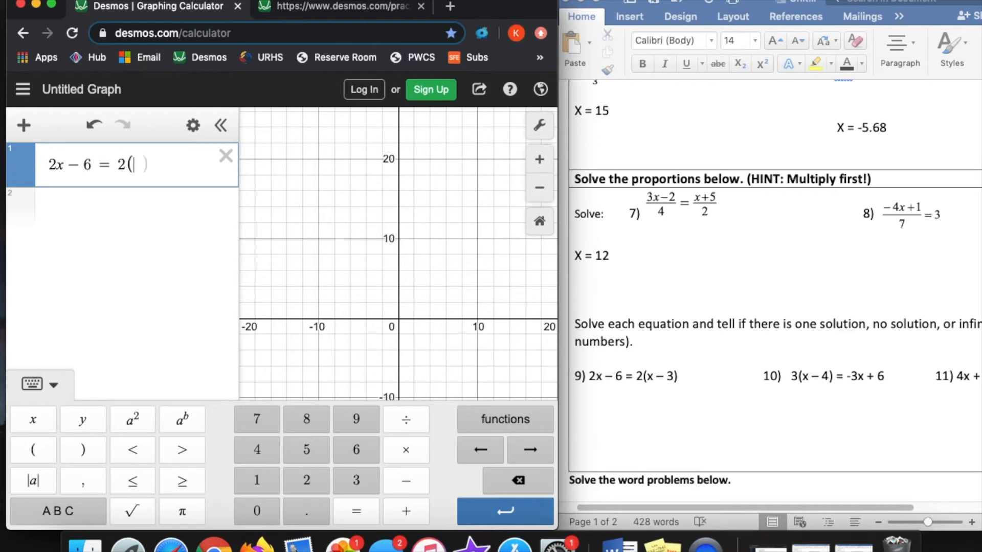
{"action": "type", "text": "3"}
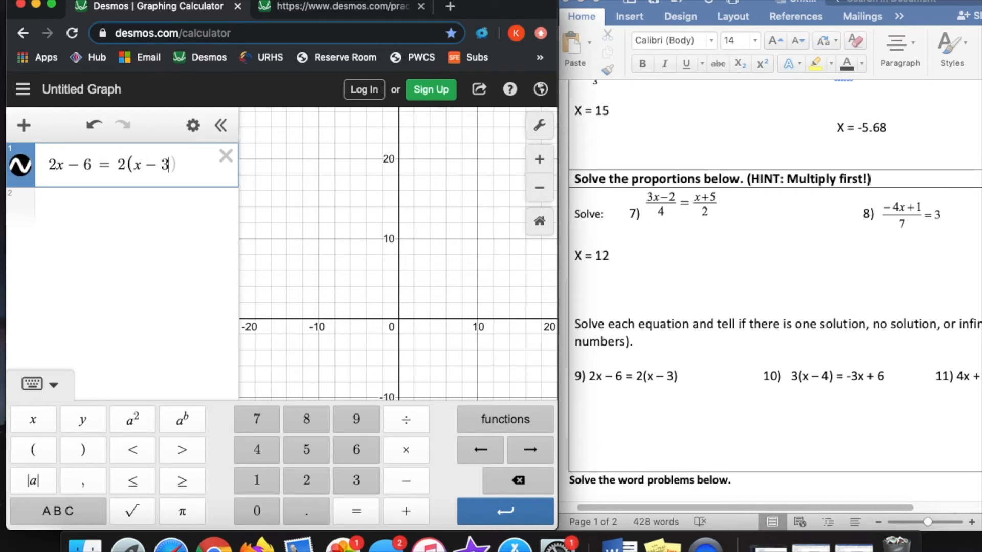
Zoom the graph out to a scale of about 4×10^10 to look for any line belonging to problem 9's equation.
{"action": "left_click", "coordinate": [539, 187]}
{"action": "left_click", "coordinate": [539, 188]}
{"action": "left_click", "coordinate": [539, 187]}
{"action": "left_click", "coordinate": [539, 188]}
{"action": "left_click", "coordinate": [539, 188]}
{"action": "left_click", "coordinate": [540, 193]}
{"action": "left_click", "coordinate": [539, 193]}
{"action": "left_click", "coordinate": [540, 193]}
{"action": "left_click", "coordinate": [539, 192]}
{"action": "left_click", "coordinate": [539, 193]}
{"action": "left_click", "coordinate": [539, 193]}
{"action": "left_click", "coordinate": [540, 192]}
{"action": "left_click", "coordinate": [539, 193]}
{"action": "left_click", "coordinate": [539, 193]}
{"action": "left_click", "coordinate": [539, 193]}
{"action": "left_click", "coordinate": [539, 192]}
{"action": "left_click", "coordinate": [540, 193]}
{"action": "left_click", "coordinate": [539, 192]}
{"action": "left_click", "coordinate": [540, 193]}
{"action": "left_click", "coordinate": [540, 193]}
{"action": "left_click", "coordinate": [539, 193]}
{"action": "left_click", "coordinate": [540, 192]}
{"action": "left_click", "coordinate": [539, 192]}
{"action": "left_click", "coordinate": [540, 193]}
{"action": "left_click", "coordinate": [539, 193]}
{"action": "left_click", "coordinate": [540, 193]}
{"action": "left_click", "coordinate": [539, 193]}
{"action": "left_click", "coordinate": [539, 193]}
{"action": "left_click", "coordinate": [539, 192]}
{"action": "left_click", "coordinate": [539, 193]}
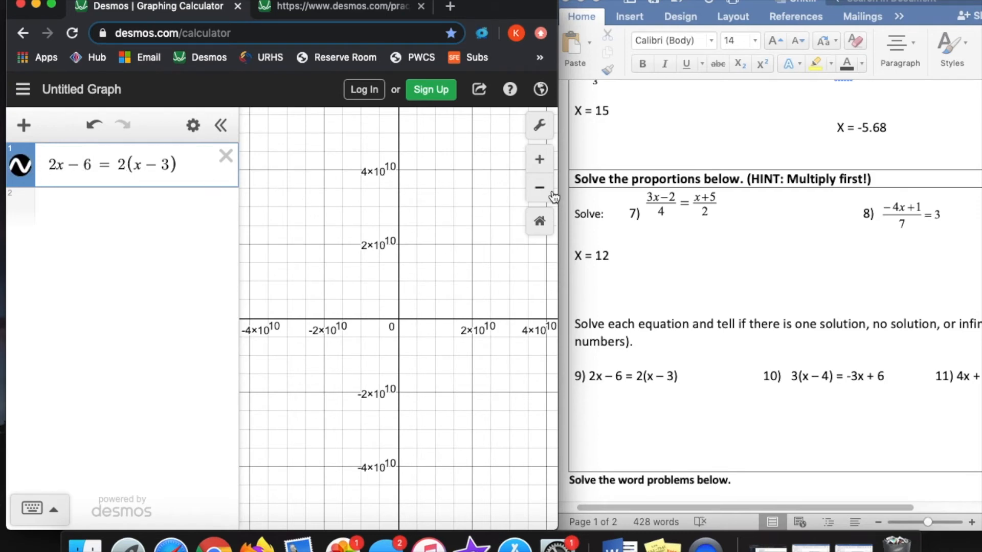
Zoom back in on the graph to look for problem 9's line at smaller scales, finishing at the default zoom.
{"action": "left_click", "coordinate": [541, 161]}
{"action": "left_click", "coordinate": [541, 162]}
{"action": "left_click", "coordinate": [541, 162]}
{"action": "left_click", "coordinate": [541, 161]}
{"action": "left_click", "coordinate": [541, 161]}
{"action": "left_click", "coordinate": [541, 161]}
{"action": "left_click", "coordinate": [541, 162]}
{"action": "left_click", "coordinate": [541, 162]}
{"action": "left_click", "coordinate": [541, 162]}
{"action": "left_click", "coordinate": [541, 161]}
{"action": "left_click", "coordinate": [541, 162]}
{"action": "left_click", "coordinate": [541, 162]}
{"action": "left_click", "coordinate": [540, 161]}
{"action": "left_click", "coordinate": [541, 162]}
{"action": "left_click", "coordinate": [541, 161]}
{"action": "left_click", "coordinate": [541, 161]}
{"action": "left_click", "coordinate": [541, 161]}
{"action": "left_click", "coordinate": [541, 162]}
{"action": "left_click", "coordinate": [541, 162]}
{"action": "left_click", "coordinate": [541, 162]}
{"action": "left_click", "coordinate": [541, 161]}
{"action": "left_click", "coordinate": [541, 161]}
{"action": "left_click", "coordinate": [541, 162]}
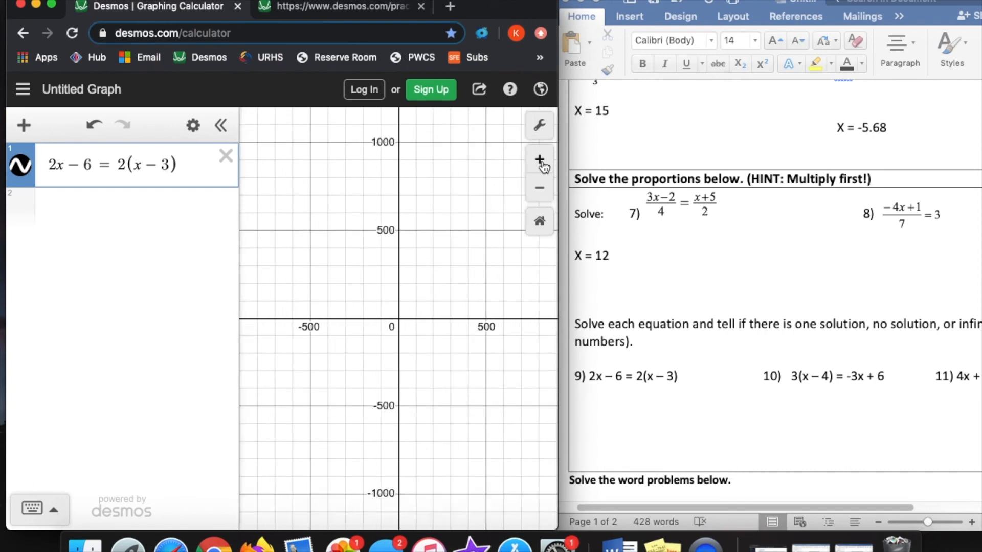
{"action": "left_click", "coordinate": [541, 161]}
{"action": "left_click", "coordinate": [541, 162]}
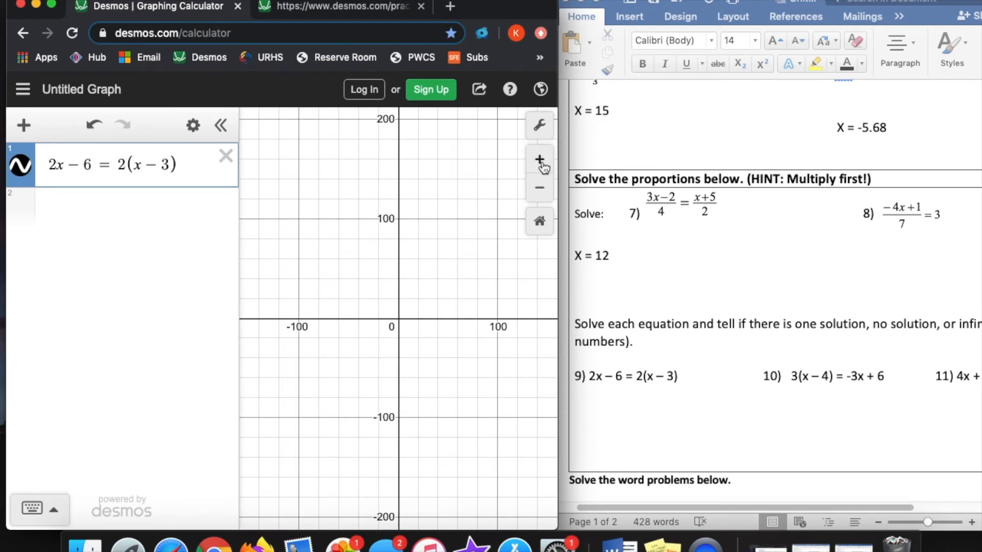
{"action": "left_click", "coordinate": [541, 223]}
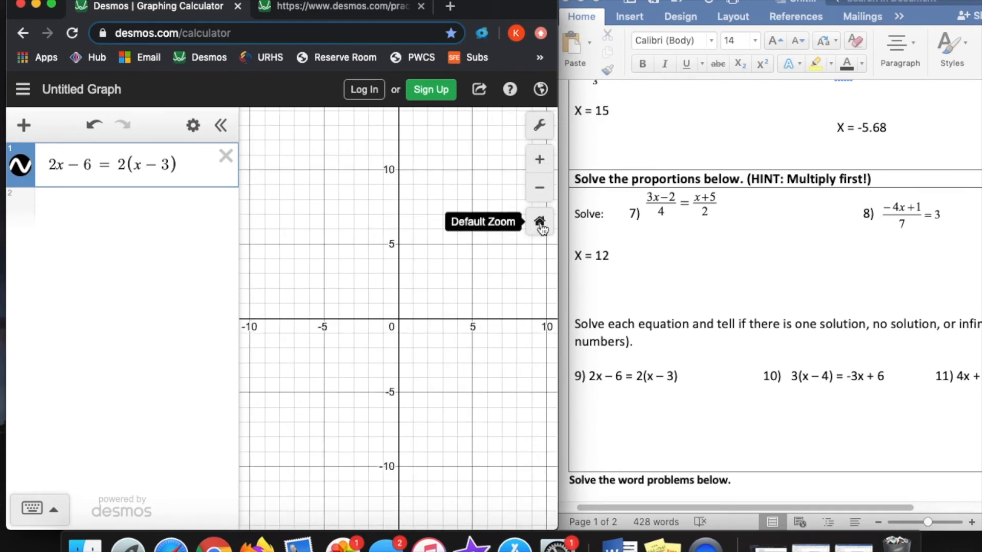
Inspect the area away from the origin for problem 9's line and restore the default view.
{"action": "left_click_drag", "start_coordinate": [459, 199], "coordinate": [369, 422]}
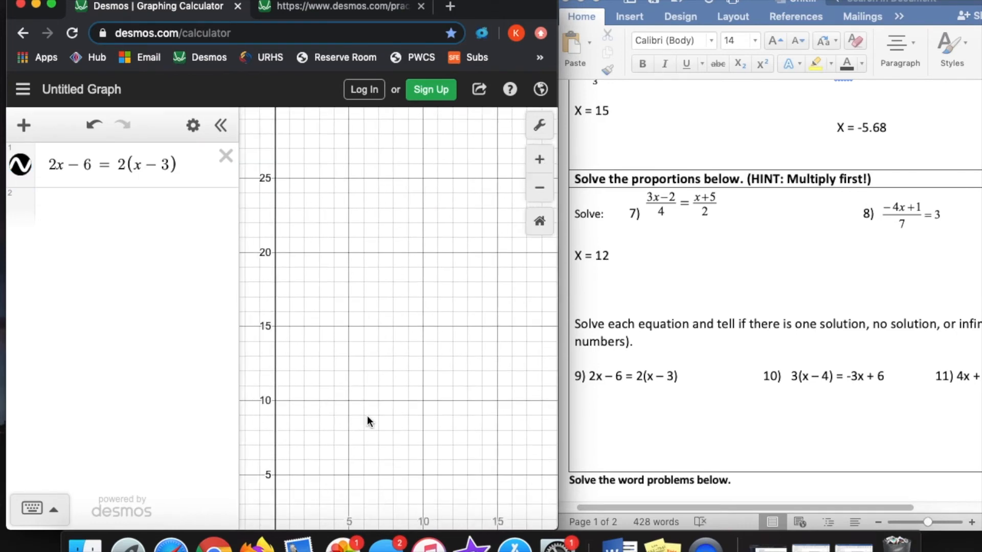
{"action": "left_click", "coordinate": [539, 188]}
{"action": "left_click", "coordinate": [540, 221]}
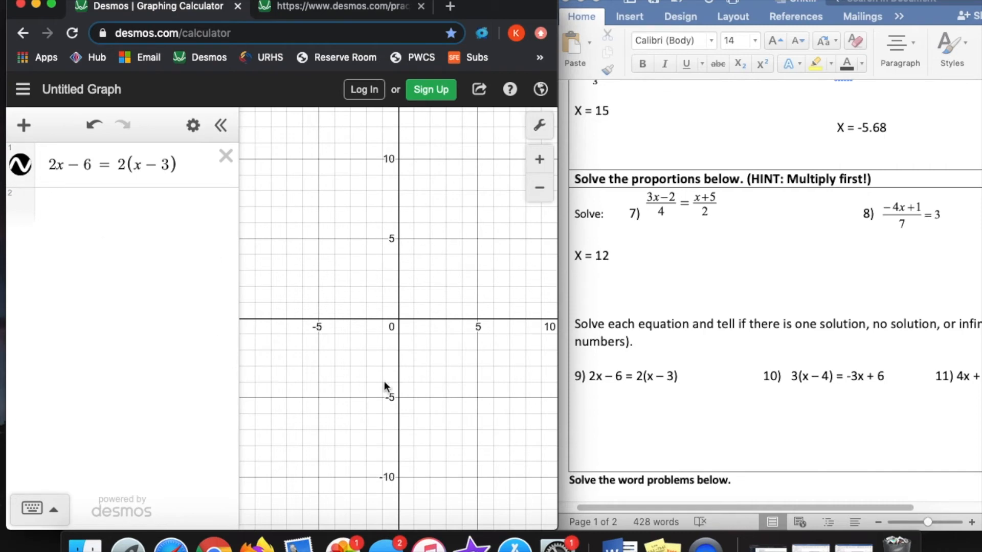
Switch to the Word worksheet and enter All Real Numbers below problem 9.
{"action": "left_click", "coordinate": [639, 422]}
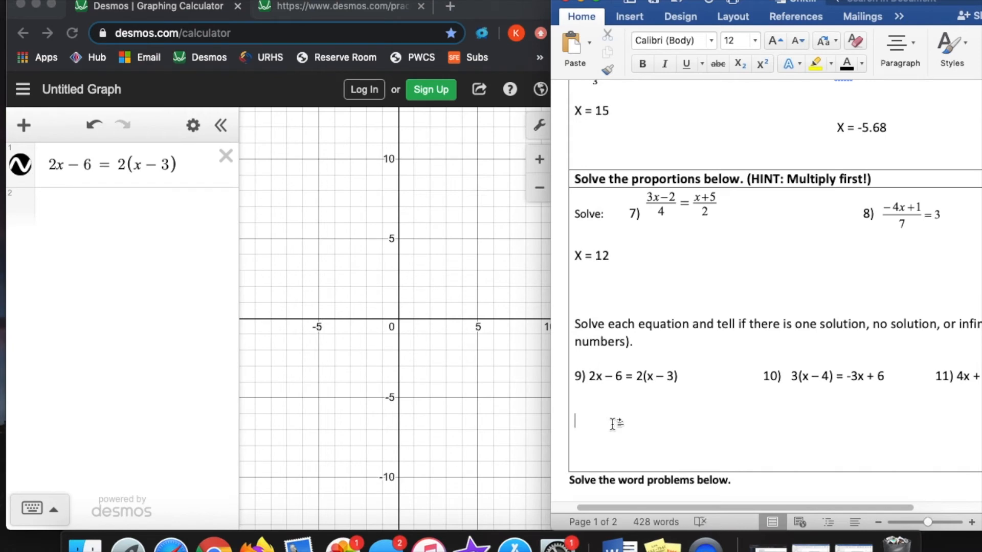
{"action": "type", "text": "All Real Nub"}
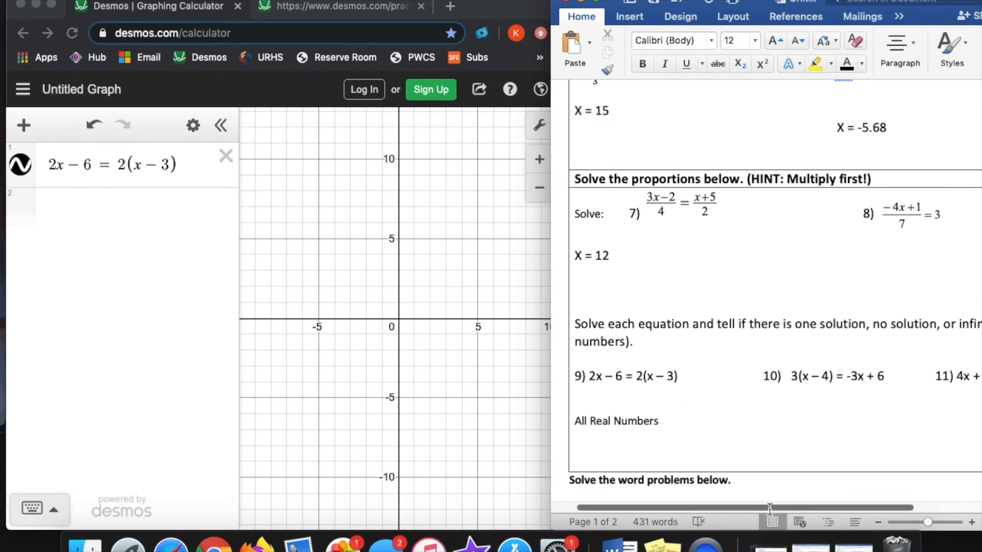
Bring problem 11 into view in the worksheet and replace the Desmos equation with 4x + 6 - 6x = -2(x + 4).
{"action": "scroll", "coordinate": [789, 496], "scroll_direction": "right", "scroll_amount": 5}
{"action": "scroll", "coordinate": [832, 520], "scroll_direction": "right", "scroll_amount": 3}
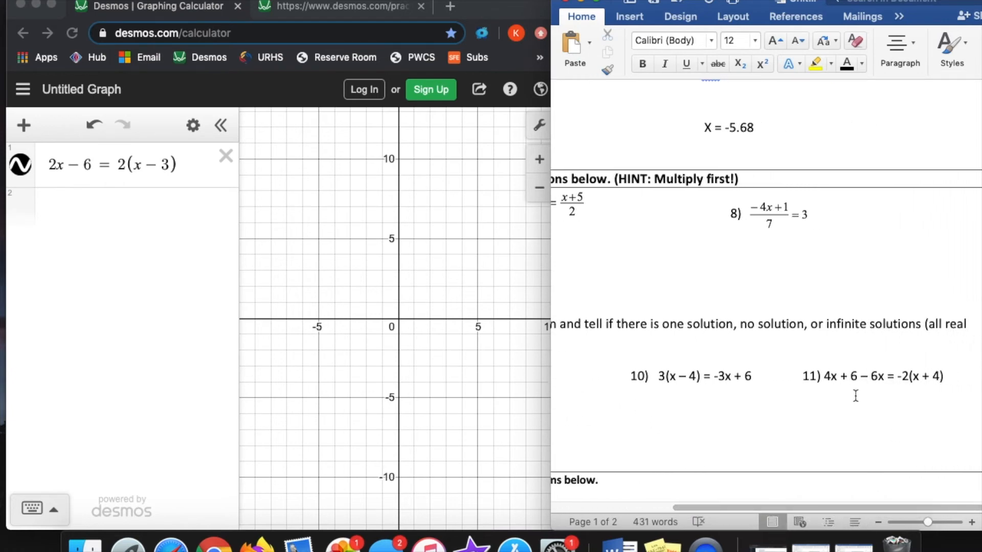
{"action": "left_click", "coordinate": [202, 162]}
{"action": "left_click_drag", "start_coordinate": [201, 164], "coordinate": [43, 172]}
{"action": "type", "text": "4x"}
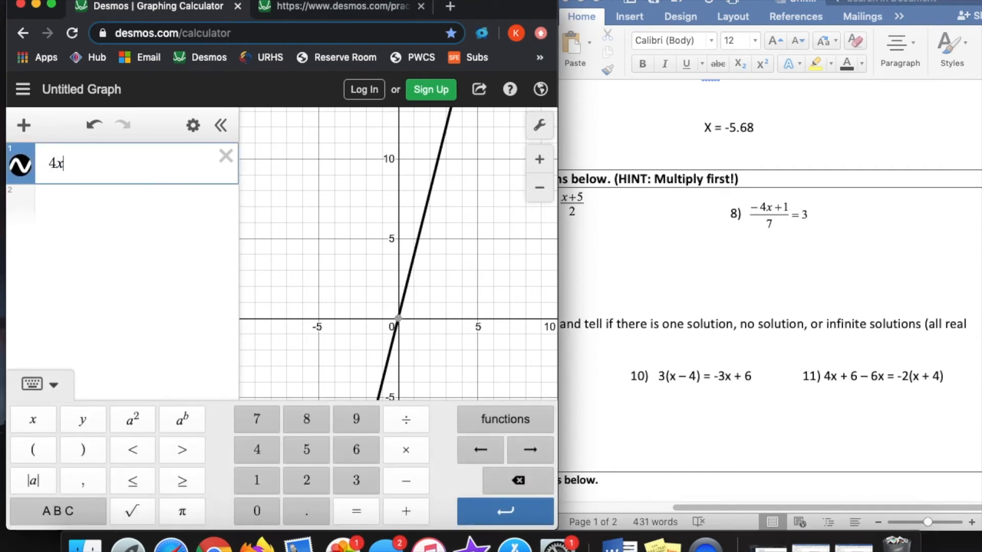
{"action": "type", "text": "+6"}
{"action": "type", "text": "-"}
{"action": "type", "text": "6x"}
{"action": "type", "text": "=-2(x"}
{"action": "type", "text": "+4)"}
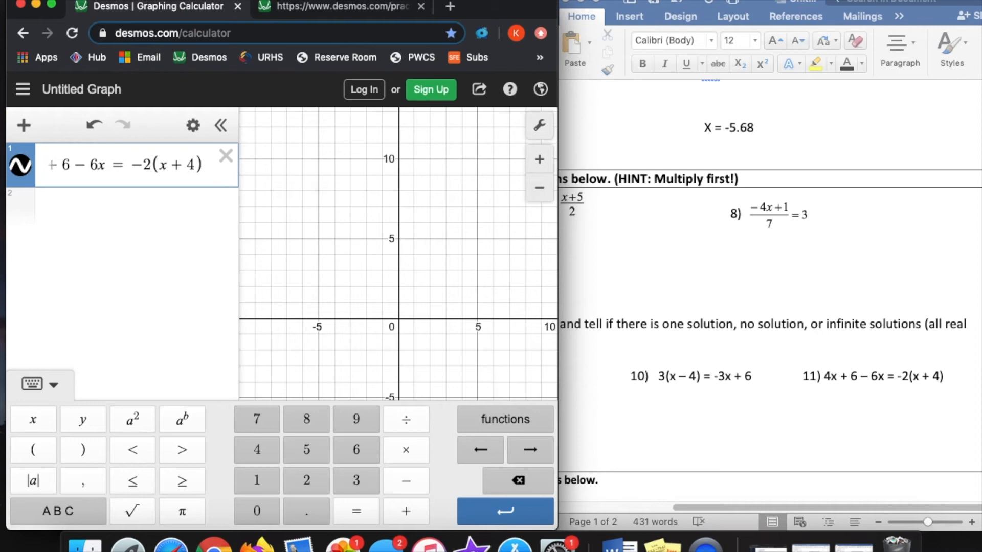
Zoom the graph out to a scale of about 5×10^6 to look for any line belonging to problem 11's equation.
{"action": "left_click", "coordinate": [469, 297]}
{"action": "left_click", "coordinate": [539, 193]}
{"action": "left_click", "coordinate": [539, 193]}
{"action": "left_click", "coordinate": [539, 193]}
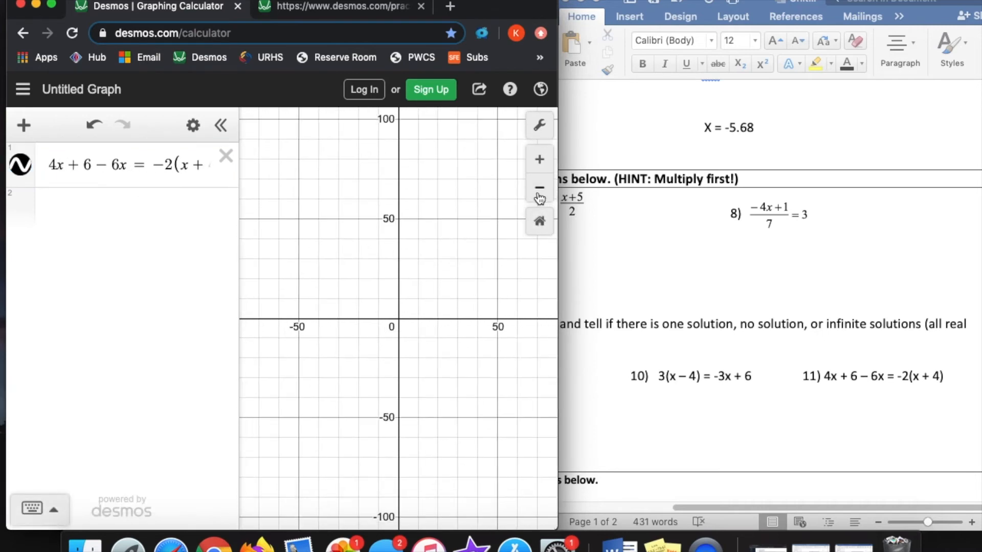
{"action": "triple_click", "coordinate": [539, 193]}
{"action": "triple_click", "coordinate": [539, 193]}
{"action": "double_click", "coordinate": [538, 193]}
{"action": "double_click", "coordinate": [539, 193]}
{"action": "double_click", "coordinate": [539, 193]}
{"action": "triple_click", "coordinate": [539, 194]}
{"action": "left_click", "coordinate": [538, 193]}
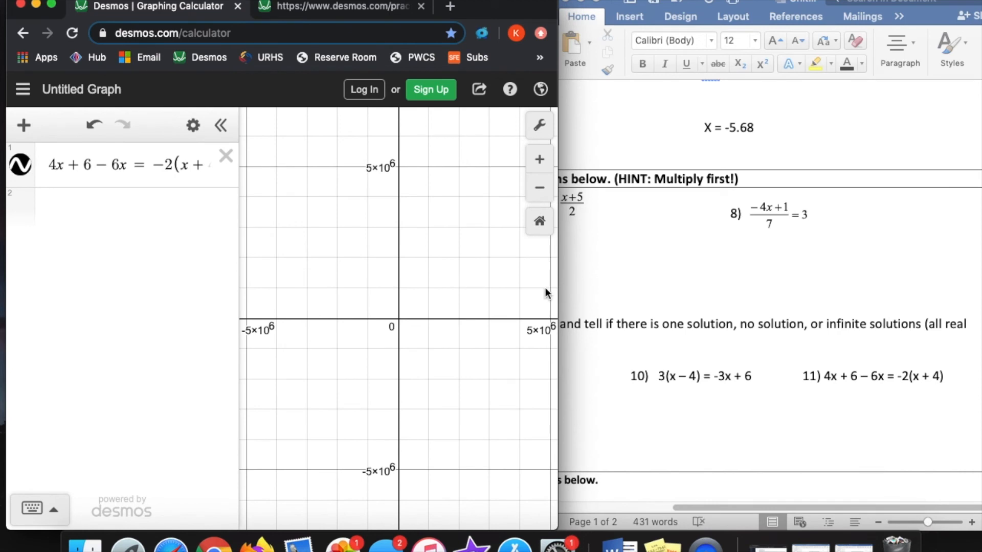
Restore the default graph view and enter No Solution below problem 11 in the Word worksheet.
{"action": "left_click", "coordinate": [542, 236]}
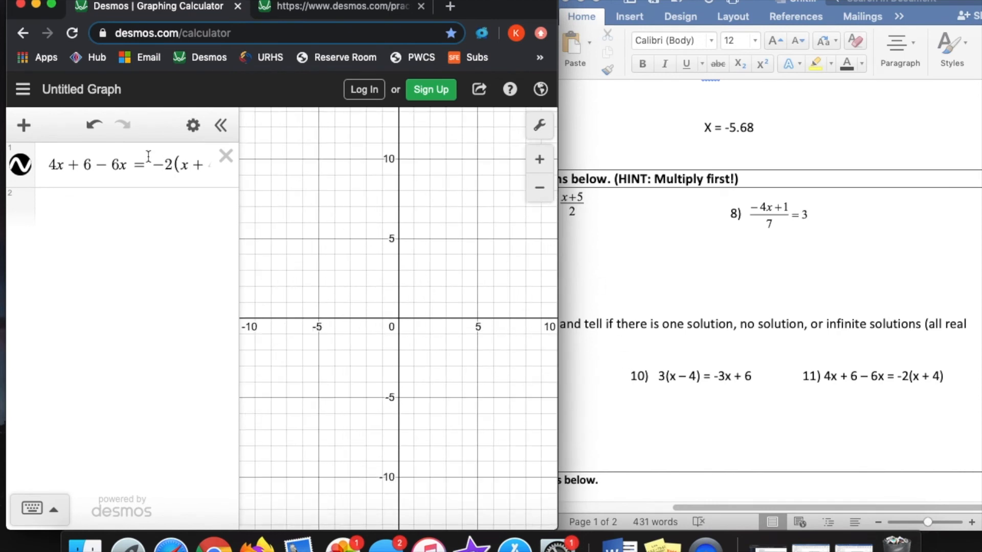
{"action": "left_click", "coordinate": [817, 431]}
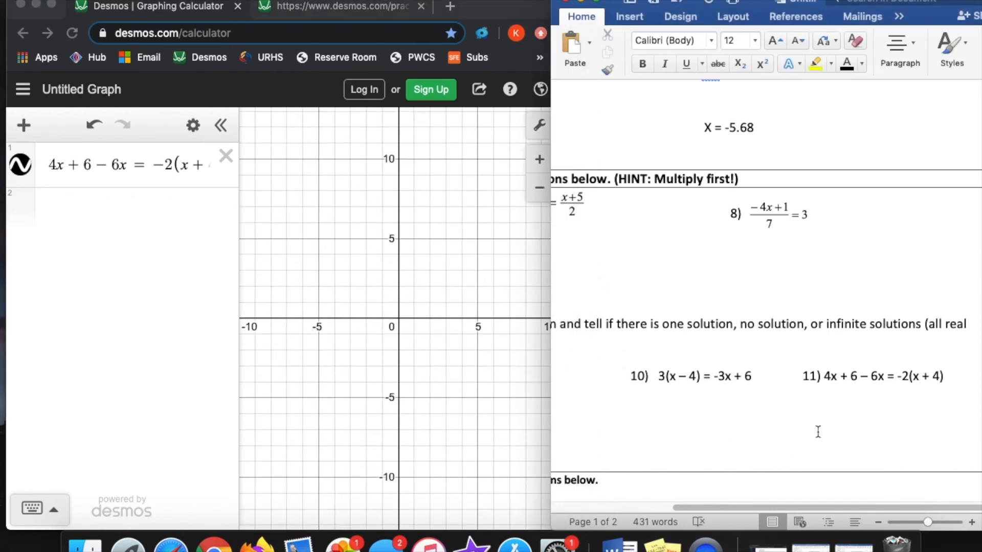
{"action": "scroll", "coordinate": [745, 436], "scroll_direction": "left", "scroll_amount": 5}
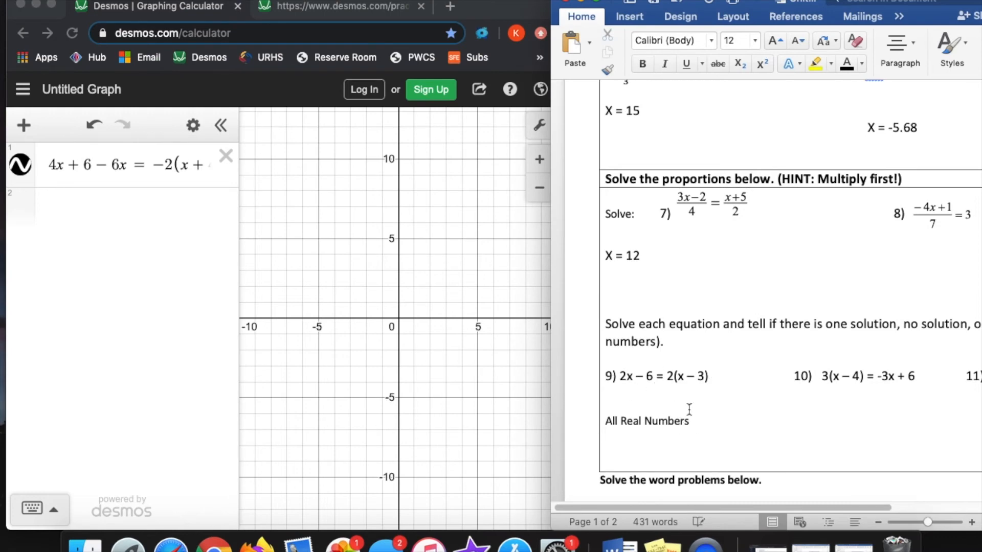
{"action": "left_click", "coordinate": [722, 417]}
{"action": "left_click_drag", "start_coordinate": [853, 511], "coordinate": [934, 510]}
{"action": "type", "text": "No Solution"}
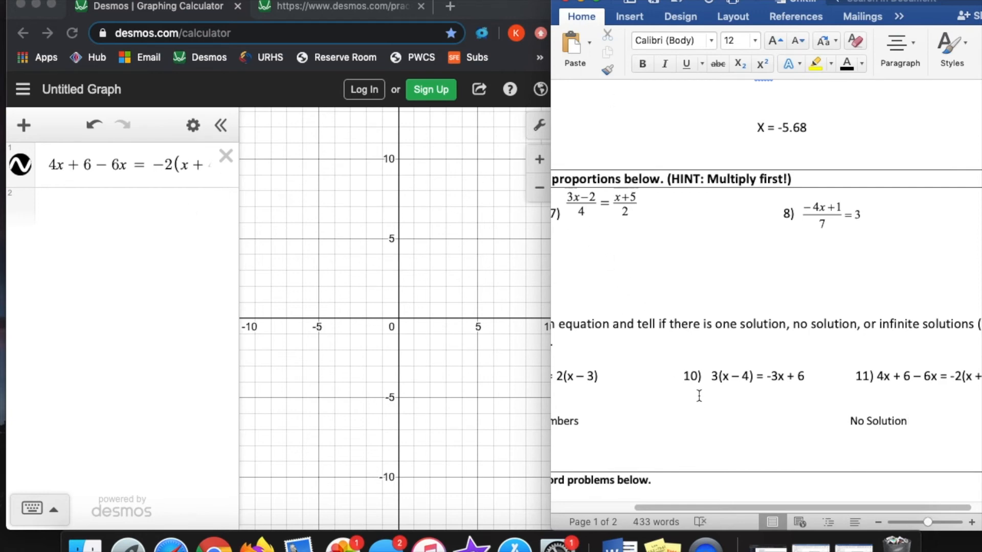
Look over the worksheet's problems and recorded answers from problem 1 through problem 11.
{"action": "left_click", "coordinate": [697, 223]}
{"action": "scroll", "coordinate": [699, 222], "scroll_direction": "down", "scroll_amount": 4}
{"action": "scroll", "coordinate": [701, 223], "scroll_direction": "up", "scroll_amount": 15}
{"action": "scroll", "coordinate": [697, 250], "scroll_direction": "down", "scroll_amount": 3}
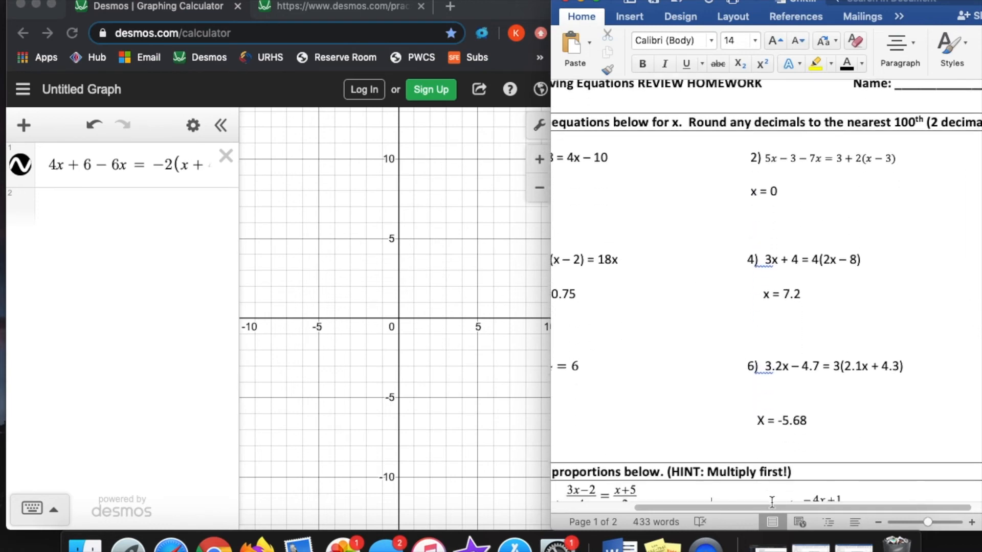
{"action": "scroll", "coordinate": [771, 502], "scroll_direction": "left", "scroll_amount": 5}
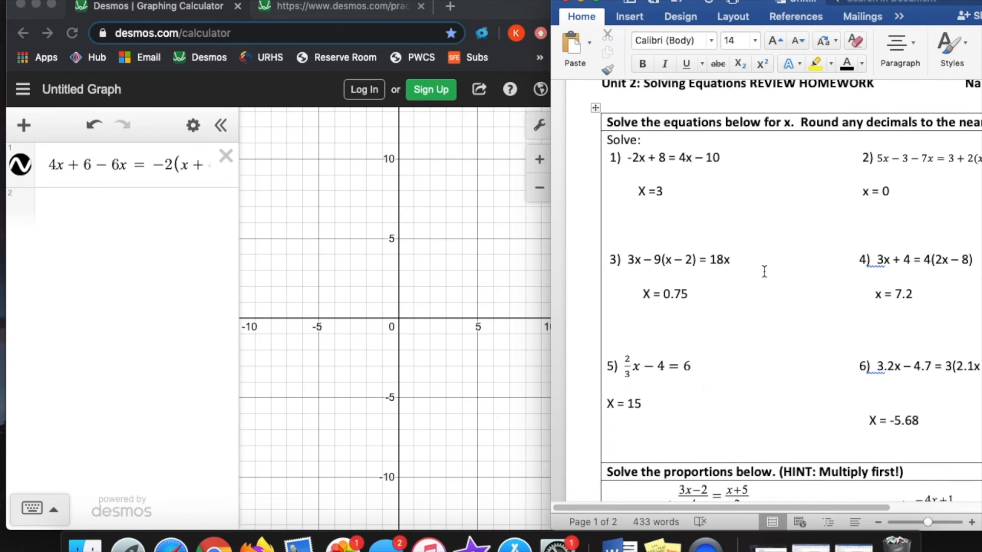
{"action": "left_click", "coordinate": [177, 166]}
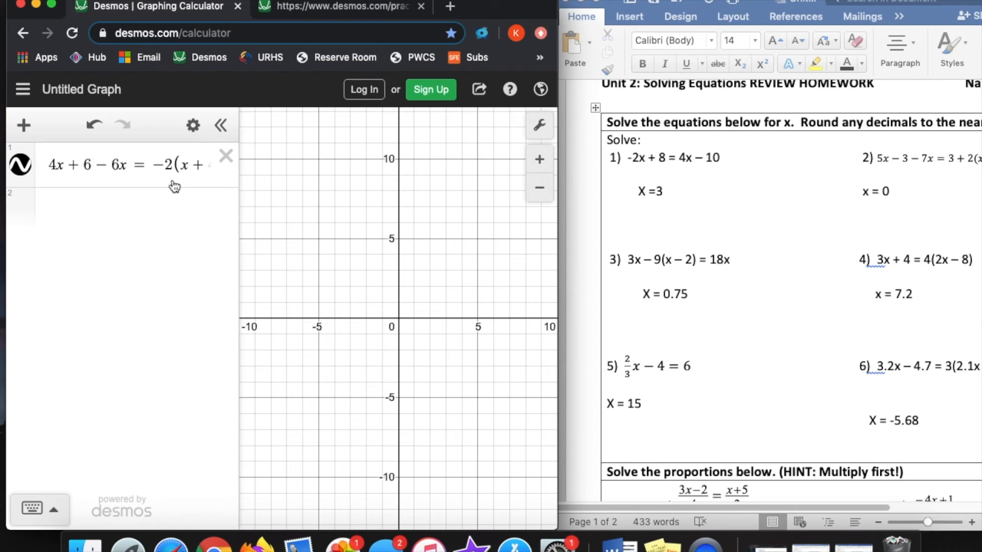
{"action": "left_click_drag", "start_coordinate": [177, 166], "coordinate": [215, 166]}
{"action": "scroll", "coordinate": [697, 386], "scroll_direction": "down", "scroll_amount": 1}
{"action": "scroll", "coordinate": [696, 386], "scroll_direction": "down", "scroll_amount": 5}
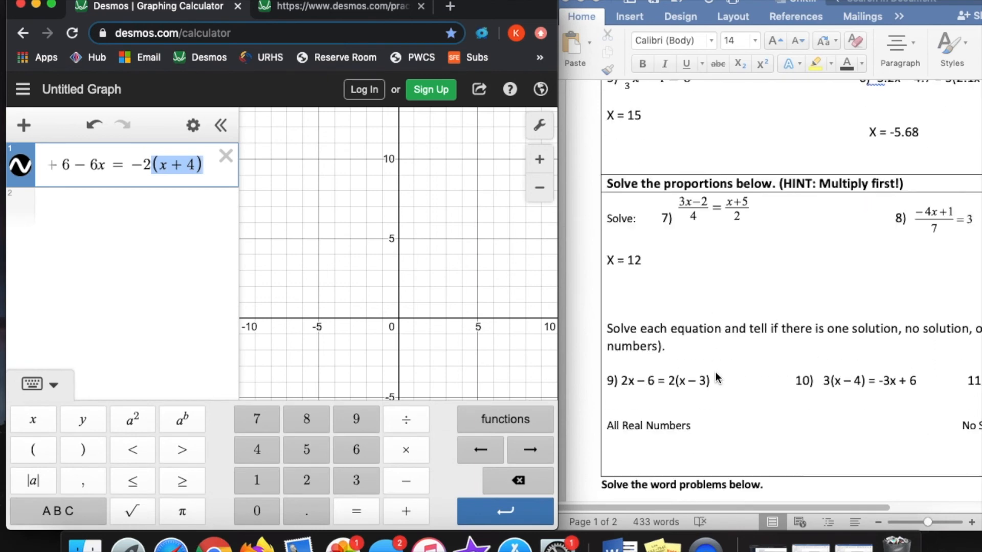
{"action": "scroll", "coordinate": [693, 328], "scroll_direction": "up", "scroll_amount": 4}
{"action": "scroll", "coordinate": [691, 314], "scroll_direction": "up", "scroll_amount": 3}
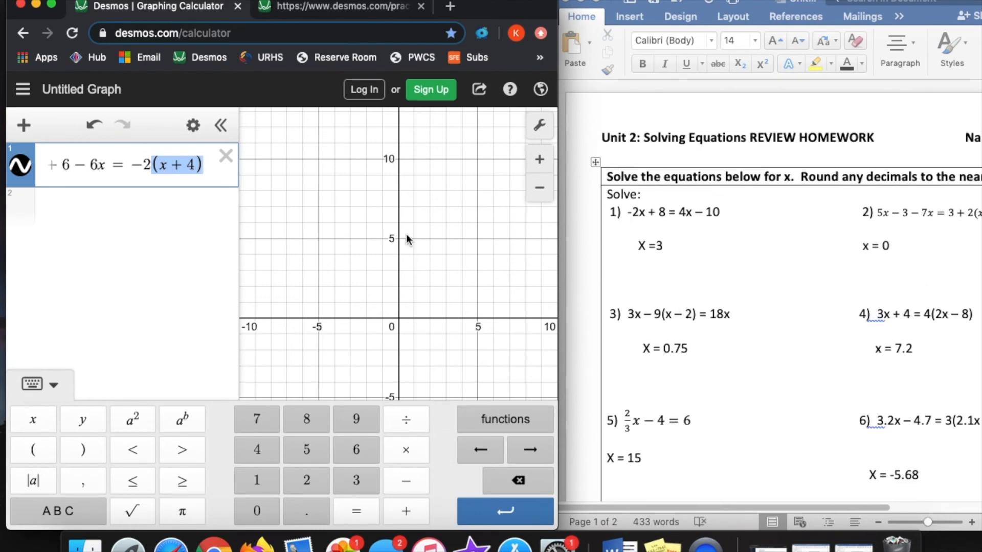
{"action": "left_click", "coordinate": [131, 166]}
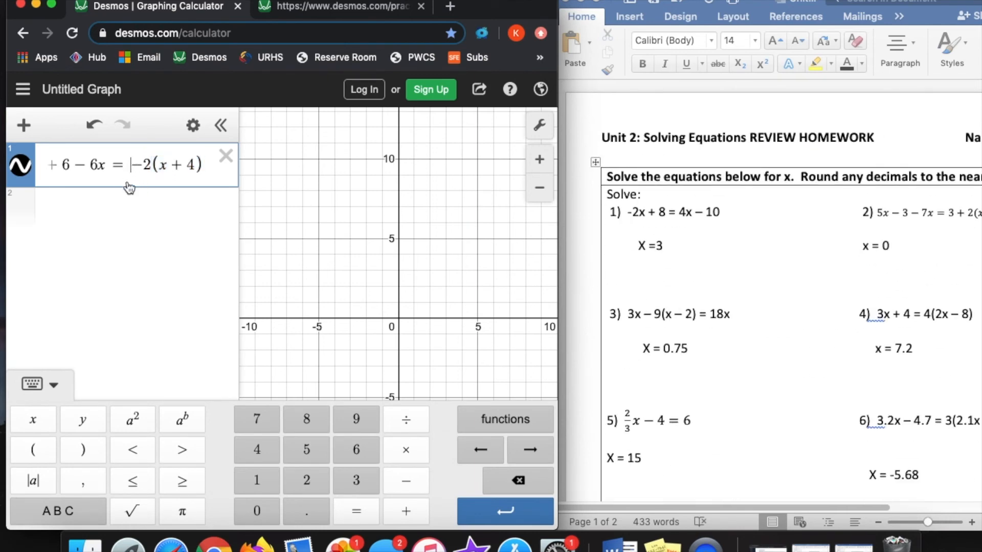
Widen and reposition the Desmos browser window so the whole equation fits in the expression list.
{"action": "left_click_drag", "start_coordinate": [514, 16], "coordinate": [803, 15]}
{"action": "left_click_drag", "start_coordinate": [847, 238], "coordinate": [980, 239]}
{"action": "left_click", "coordinate": [339, 276]}
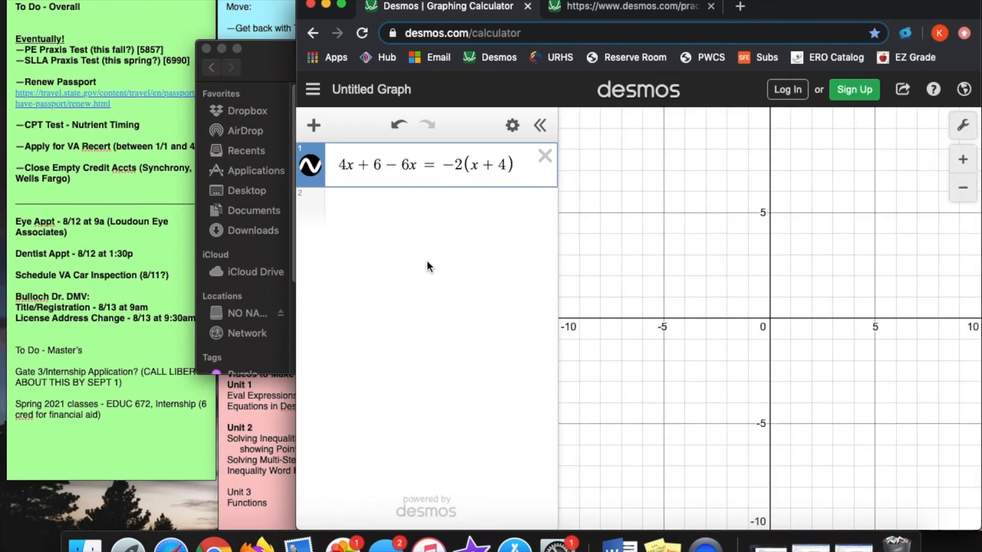
{"action": "left_click_drag", "start_coordinate": [744, 16], "coordinate": [601, 16]}
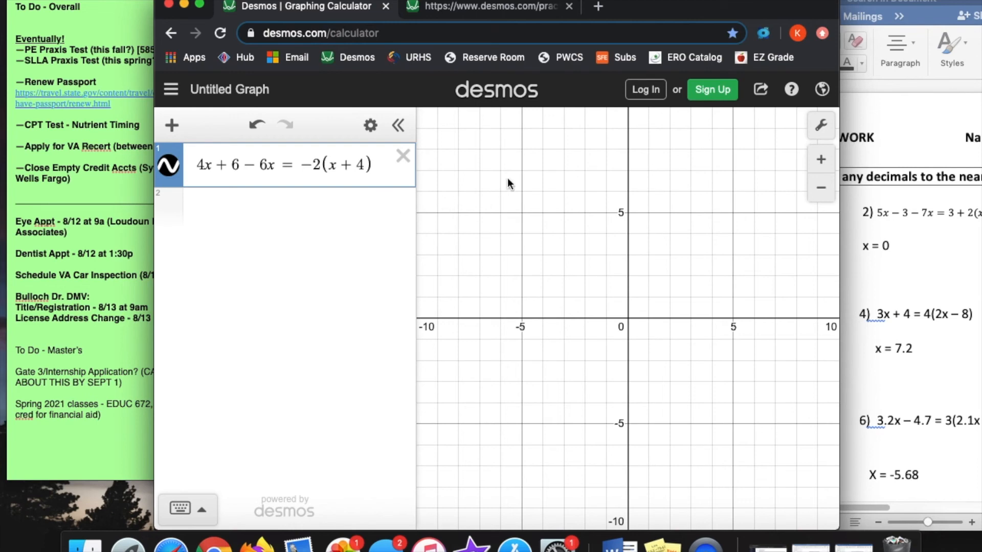
Start the Graphing Calculator practice session on desmos.com/practice and place the worksheet window beside it.
{"action": "left_click", "coordinate": [480, 11]}
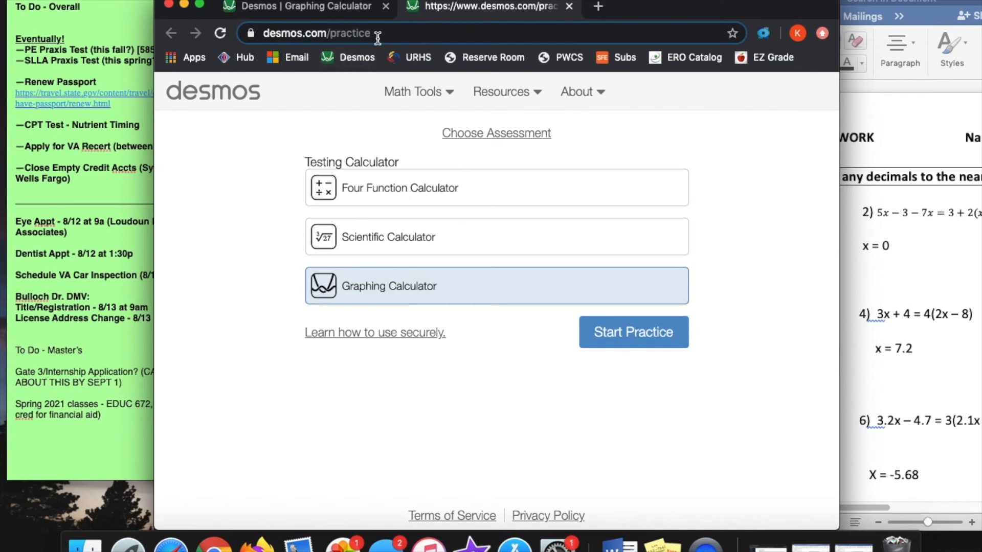
{"action": "left_click", "coordinate": [630, 338]}
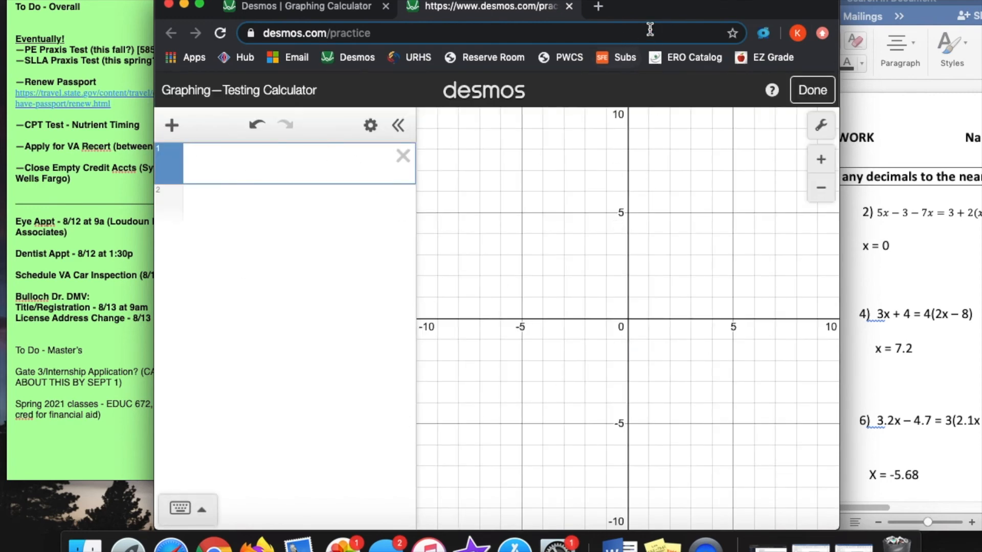
{"action": "left_click_drag", "start_coordinate": [682, 13], "coordinate": [538, 11]}
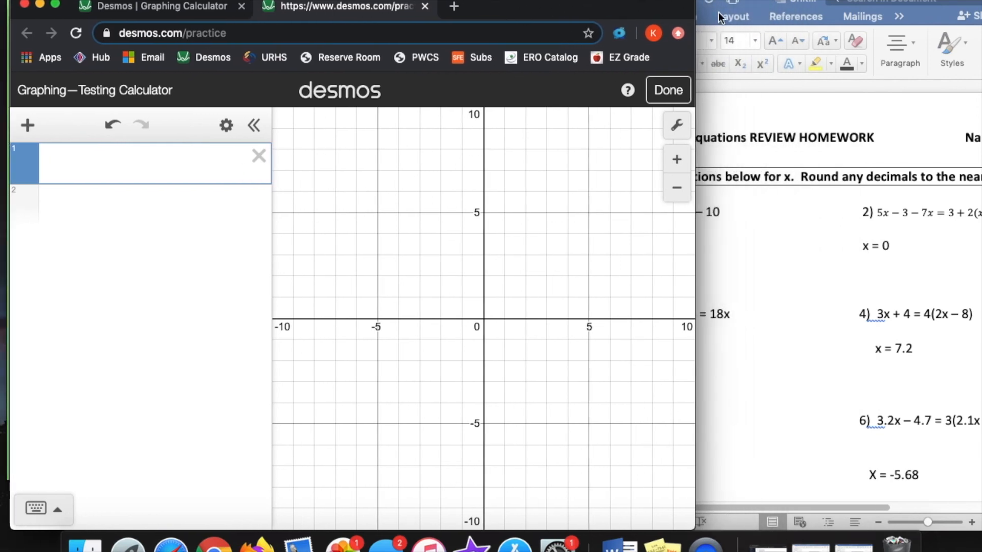
{"action": "left_click", "coordinate": [789, 8]}
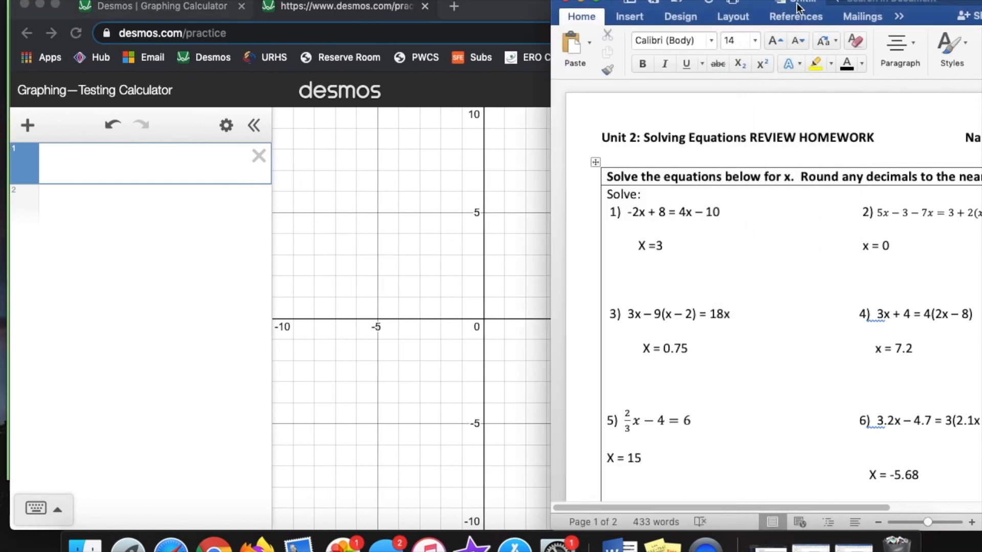
{"action": "left_click_drag", "start_coordinate": [798, 8], "coordinate": [912, 7]}
Try to graph problem 1's equation, -2x + 8 = 4x - 10, in the testing calculator and check its warning.
{"action": "left_click", "coordinate": [191, 157]}
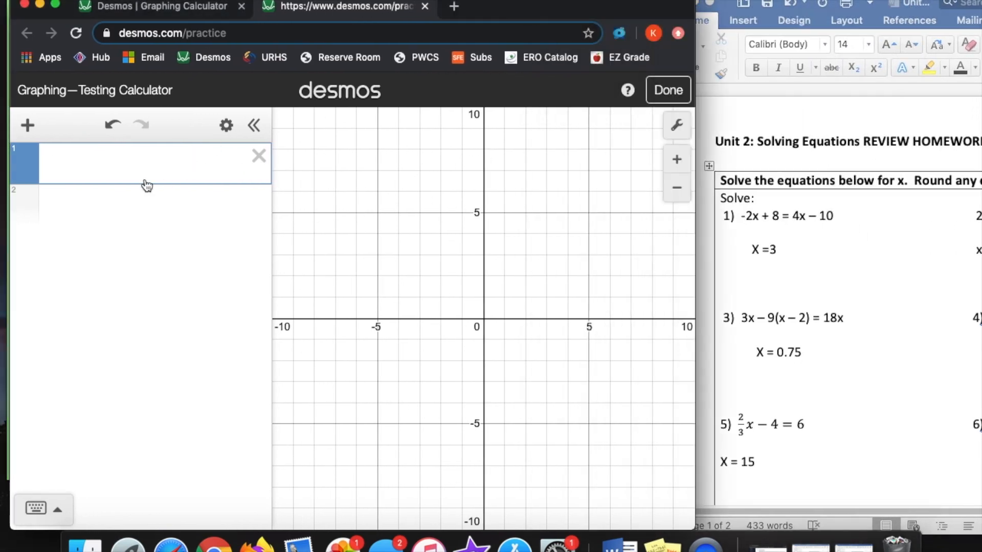
{"action": "type", "text": "-2x + "}
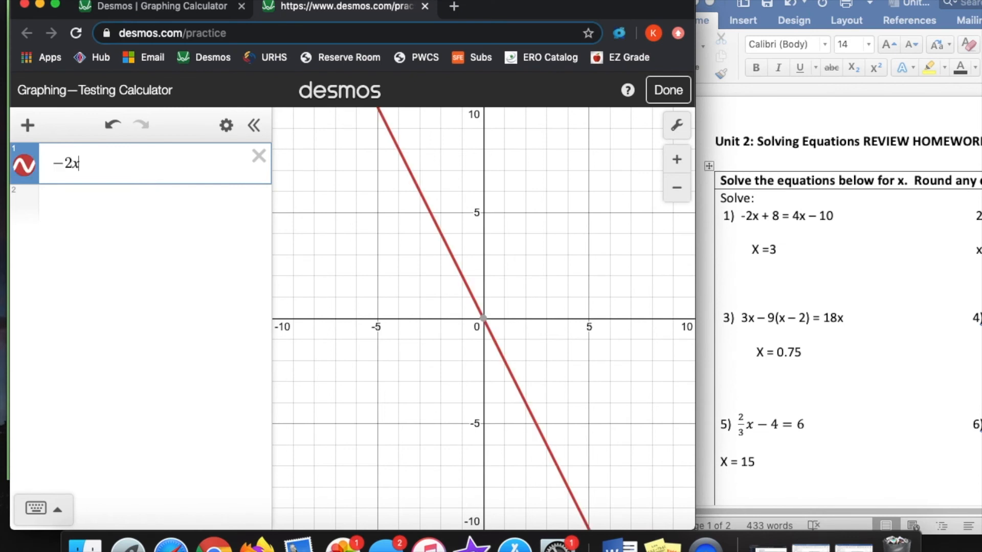
{"action": "type", "text": "8 = 4x - 10"}
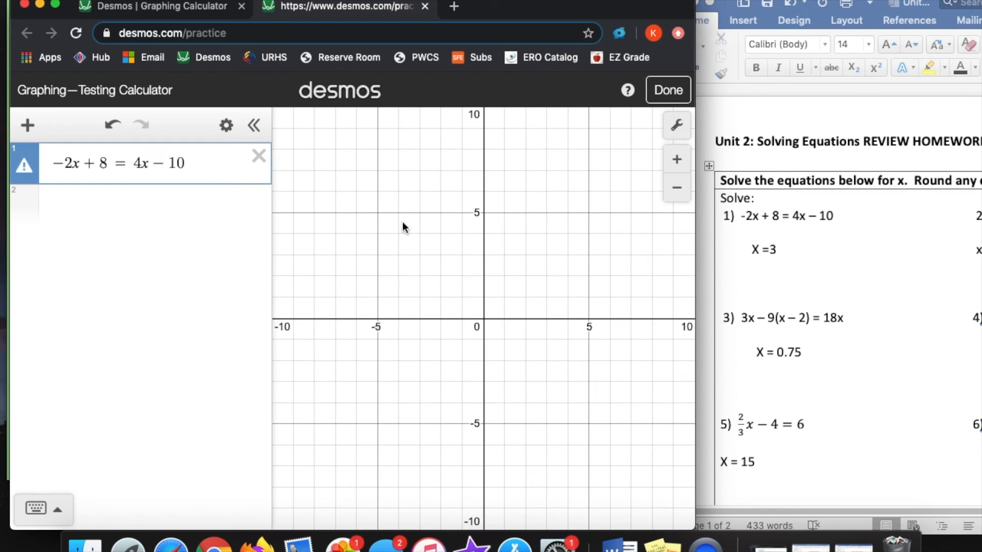
{"action": "mouse_move", "coordinate": [24, 170]}
Move the Word worksheet so both problem columns are readable and look over problems 1 through 8.
{"action": "left_click_drag", "start_coordinate": [912, 5], "coordinate": [603, 1]}
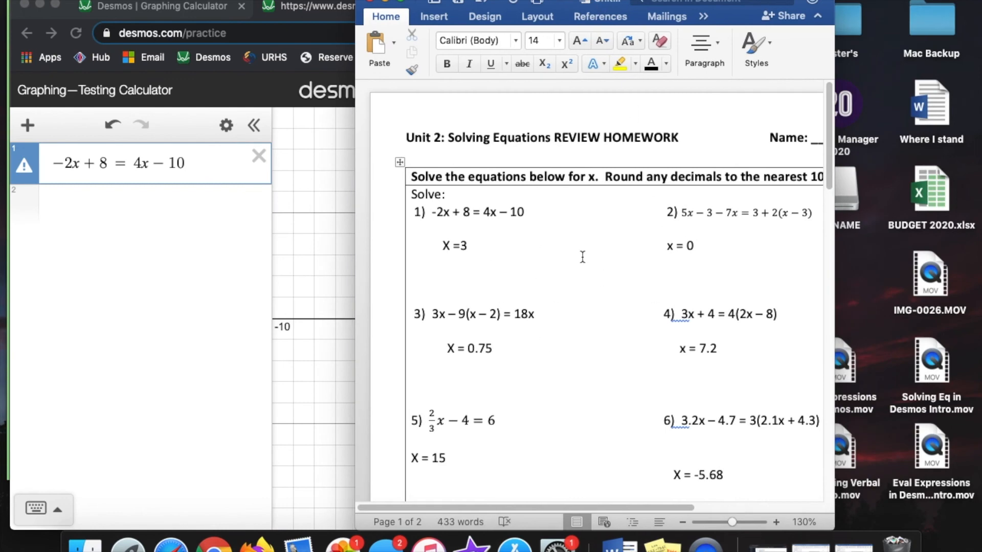
{"action": "left_click_drag", "start_coordinate": [598, 6], "coordinate": [751, 3]}
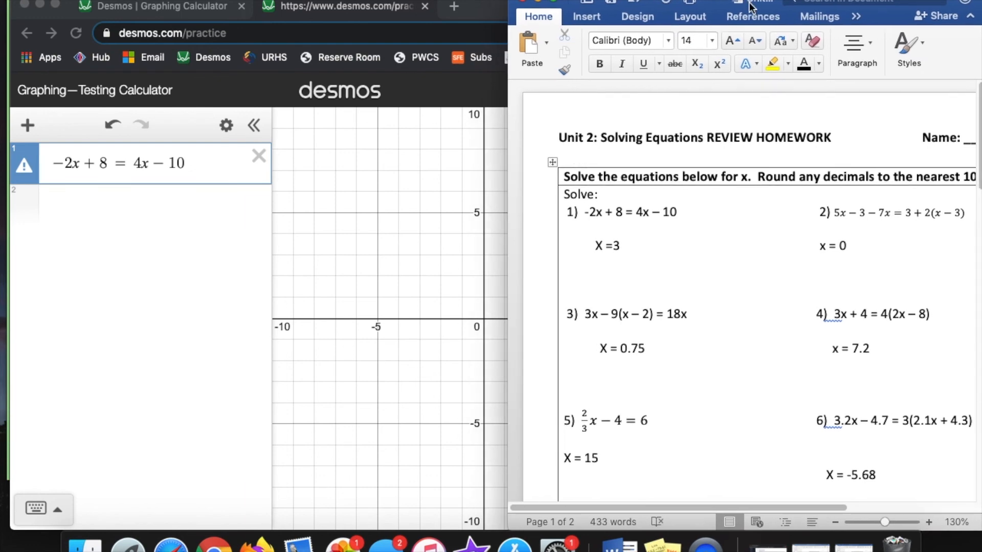
{"action": "left_click", "coordinate": [482, 18]}
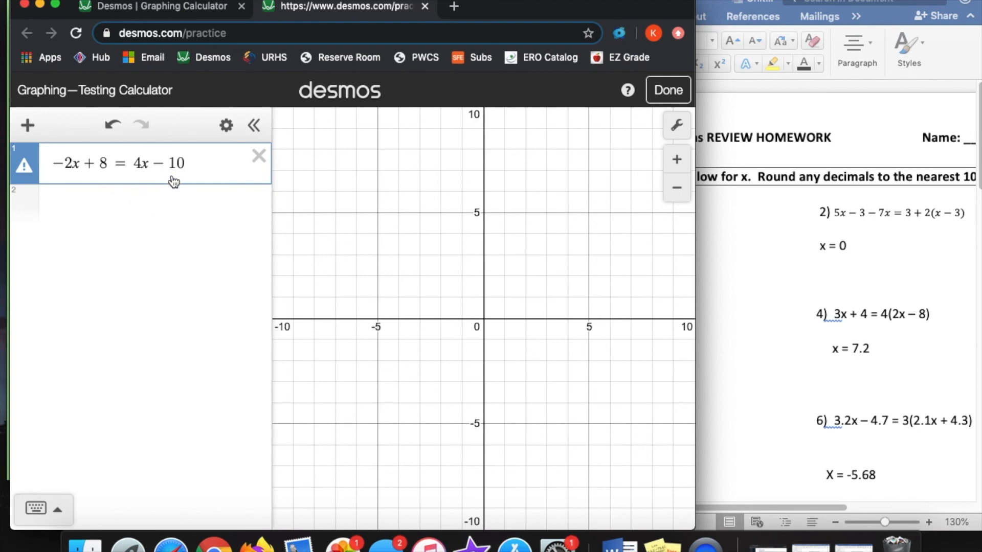
{"action": "left_click", "coordinate": [751, 4]}
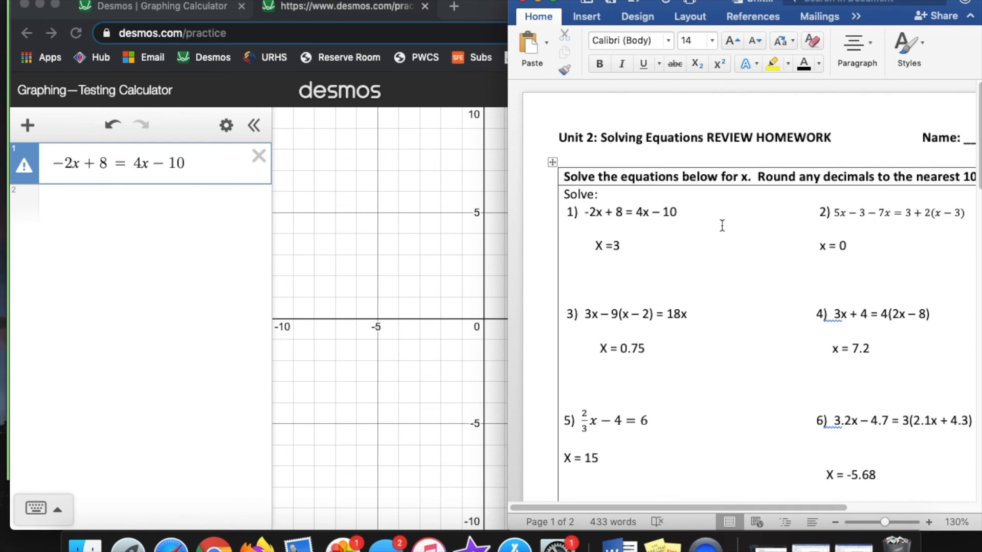
{"action": "scroll", "coordinate": [777, 234], "scroll_direction": "down", "scroll_amount": 3}
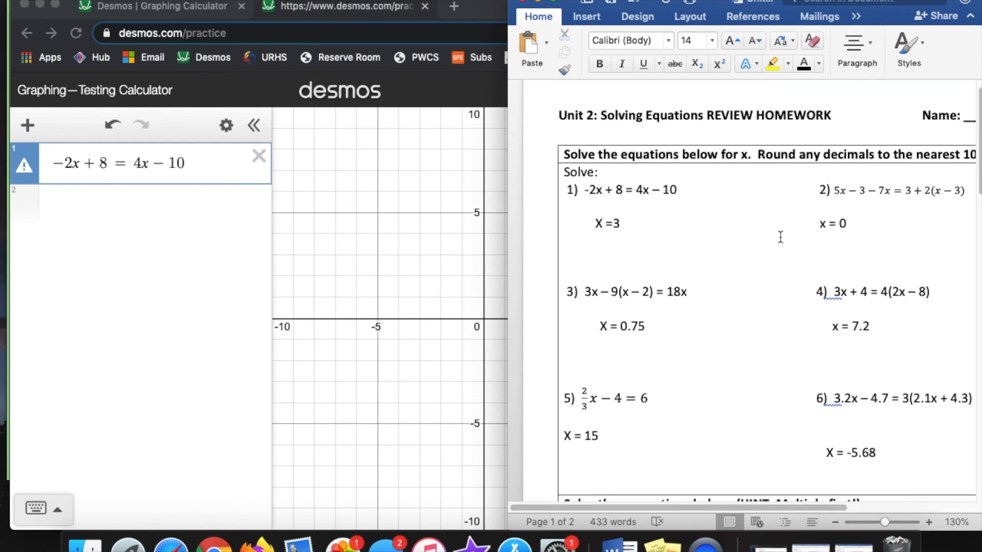
{"action": "scroll", "coordinate": [780, 237], "scroll_direction": "down", "scroll_amount": 1}
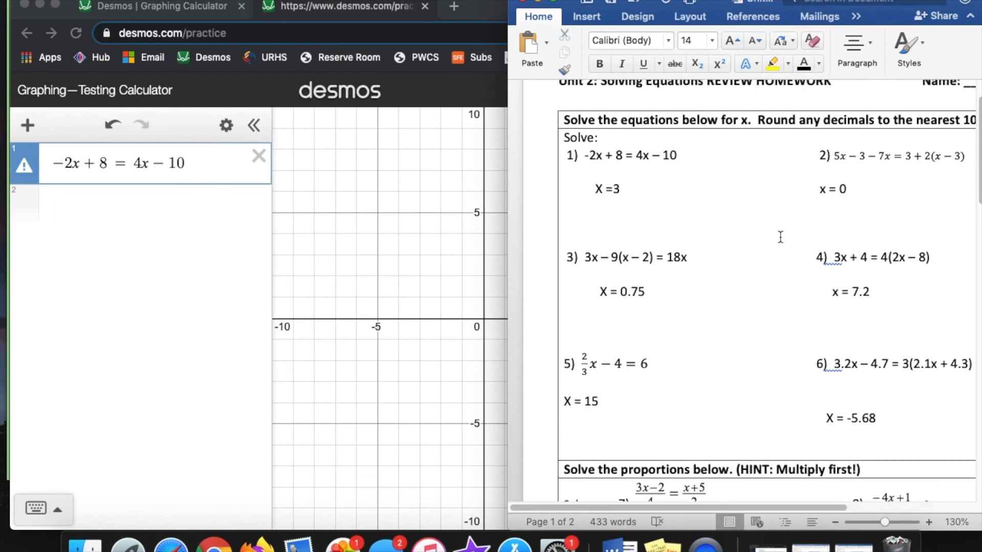
{"action": "scroll", "coordinate": [780, 237], "scroll_direction": "up", "scroll_amount": 2}
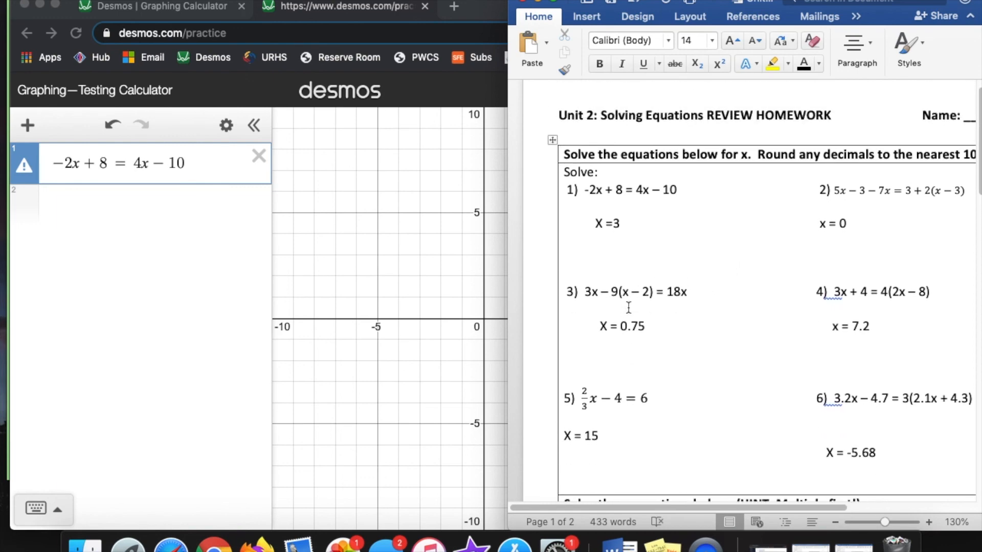
{"action": "scroll", "coordinate": [699, 297], "scroll_direction": "down", "scroll_amount": 2}
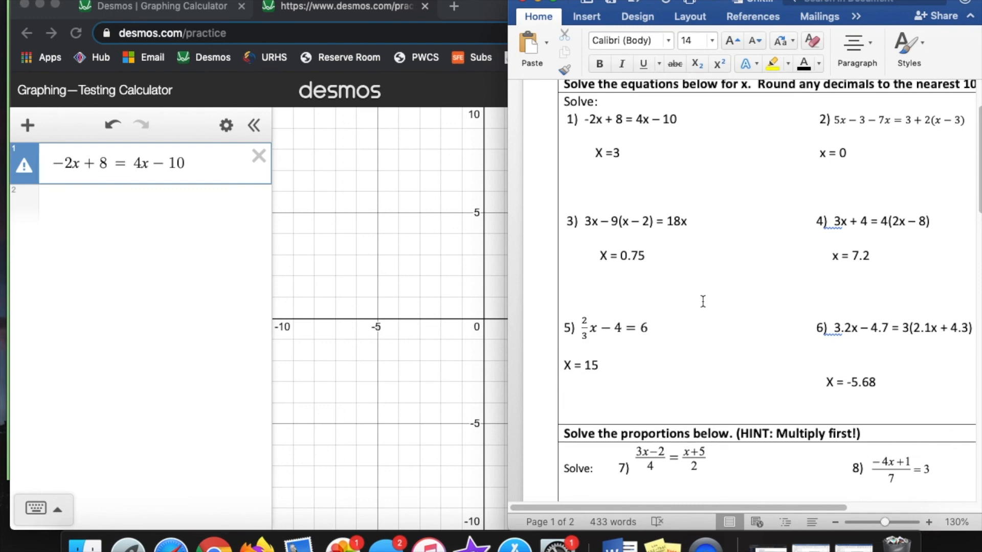
{"action": "scroll", "coordinate": [703, 297], "scroll_direction": "up", "scroll_amount": 1}
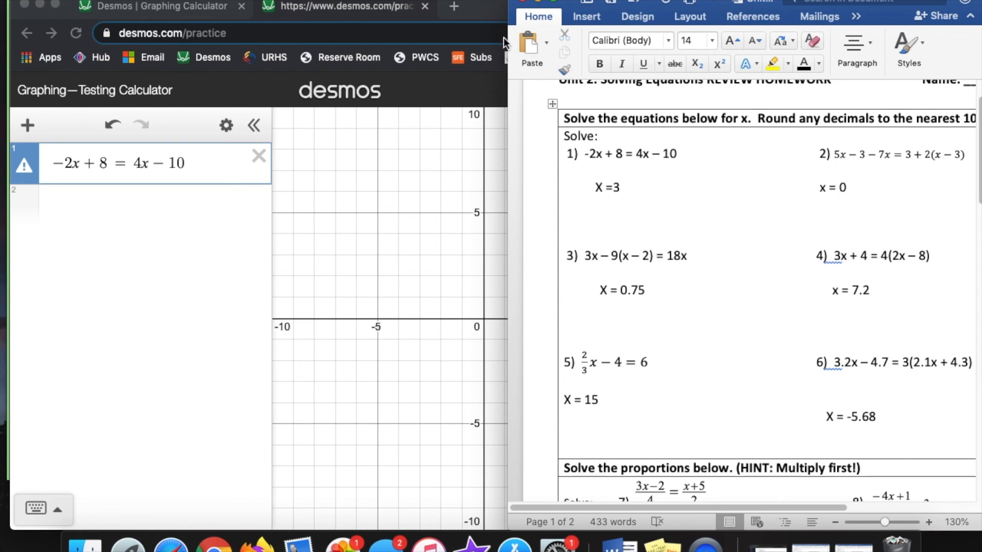
Return to the testing calculator and clear the equation from its first expression line.
{"action": "left_click", "coordinate": [493, 11]}
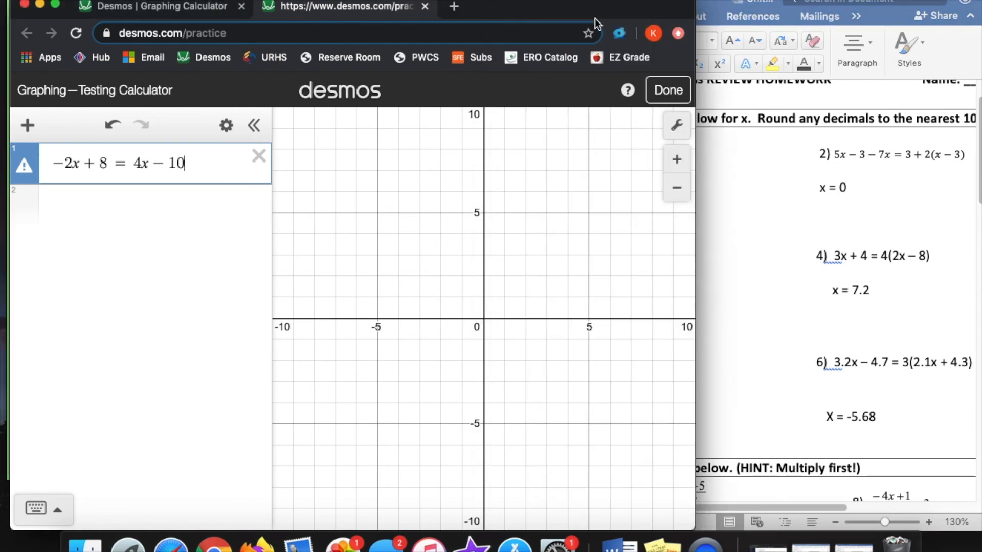
{"action": "left_click", "coordinate": [773, 4]}
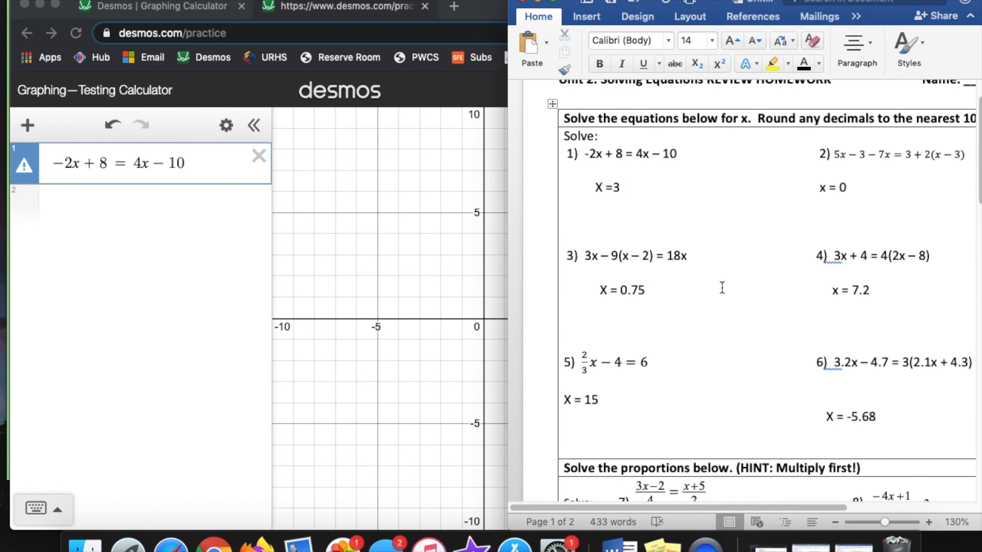
{"action": "double_click", "coordinate": [490, 7]}
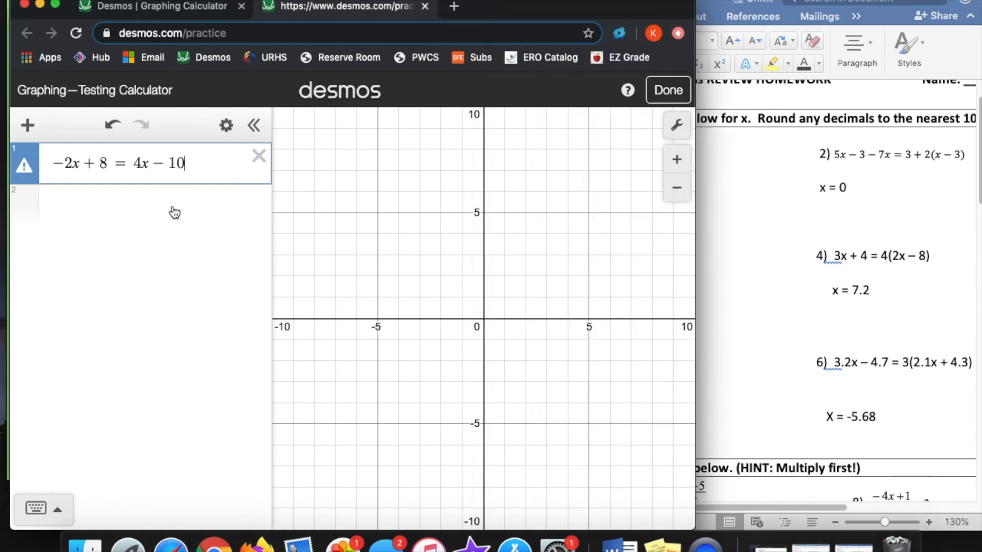
{"action": "left_click", "coordinate": [259, 162]}
Review the worksheet's equations and proportions alongside the empty testing calculator, ending at the top of the document.
{"action": "left_click", "coordinate": [791, 123]}
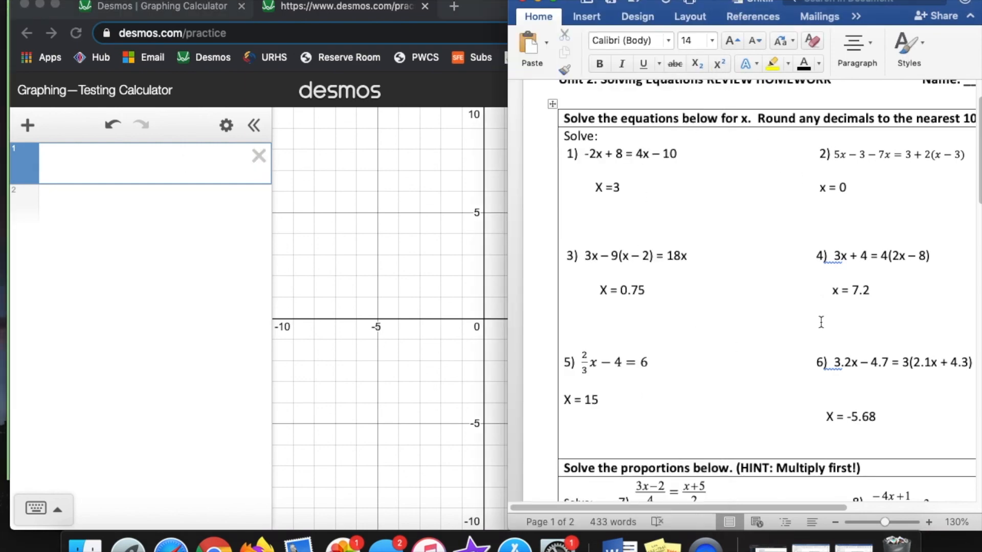
{"action": "scroll", "coordinate": [820, 338], "scroll_direction": "down", "scroll_amount": 2}
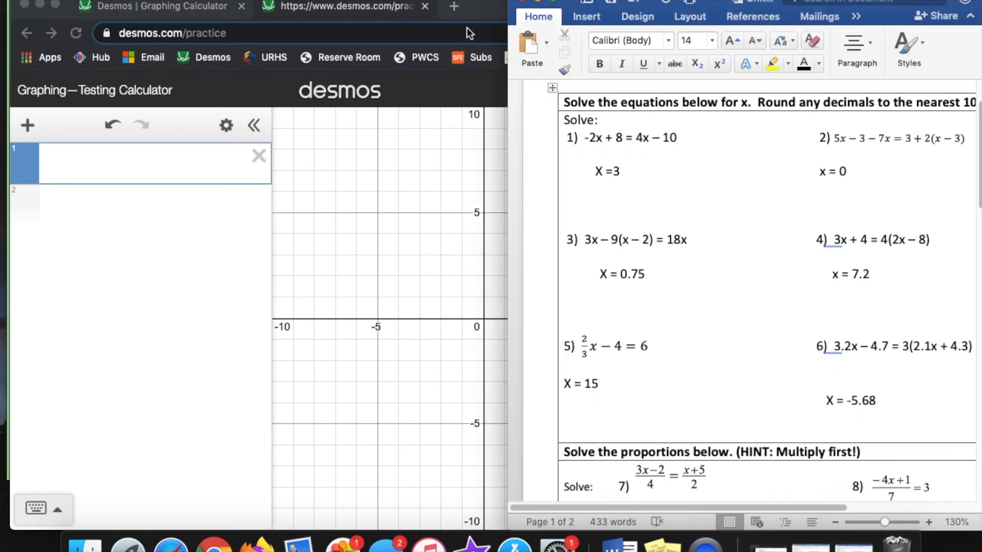
{"action": "left_click", "coordinate": [482, 13]}
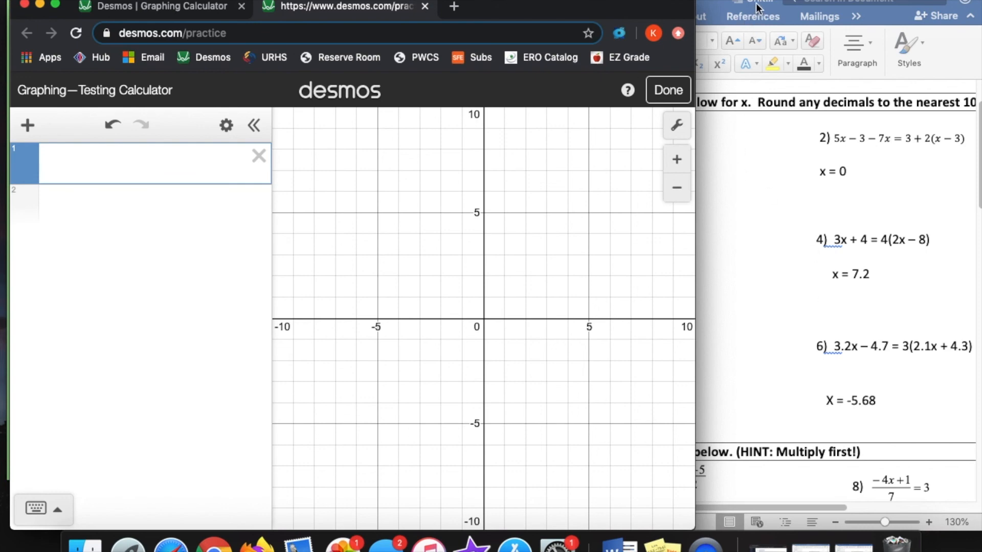
{"action": "left_click", "coordinate": [800, 265]}
{"action": "scroll", "coordinate": [752, 265], "scroll_direction": "down", "scroll_amount": 10}
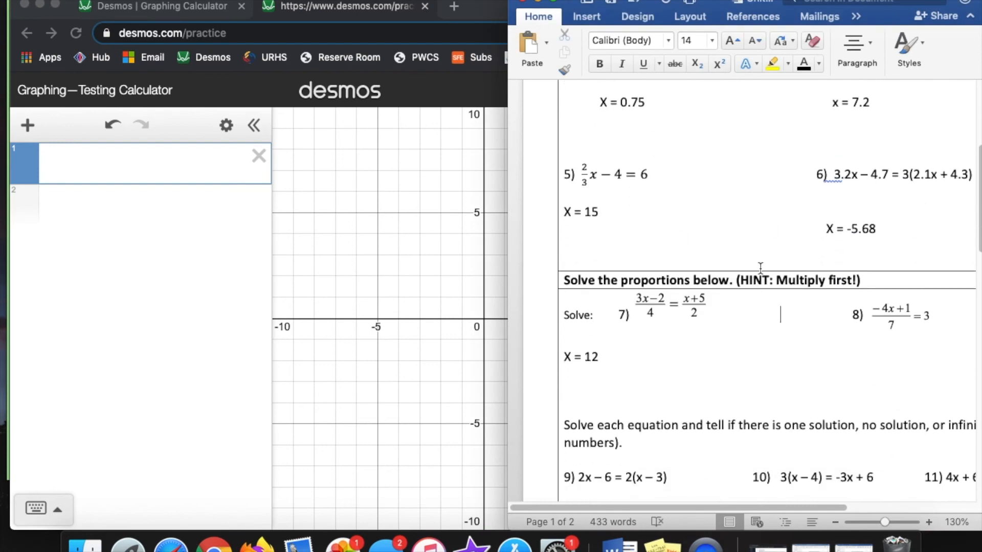
{"action": "scroll", "coordinate": [759, 282], "scroll_direction": "up", "scroll_amount": 10}
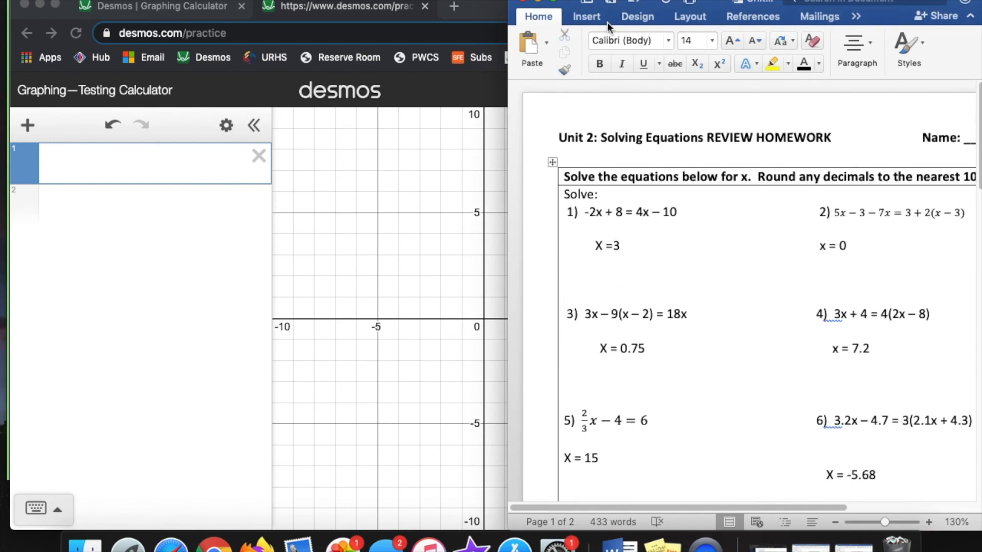